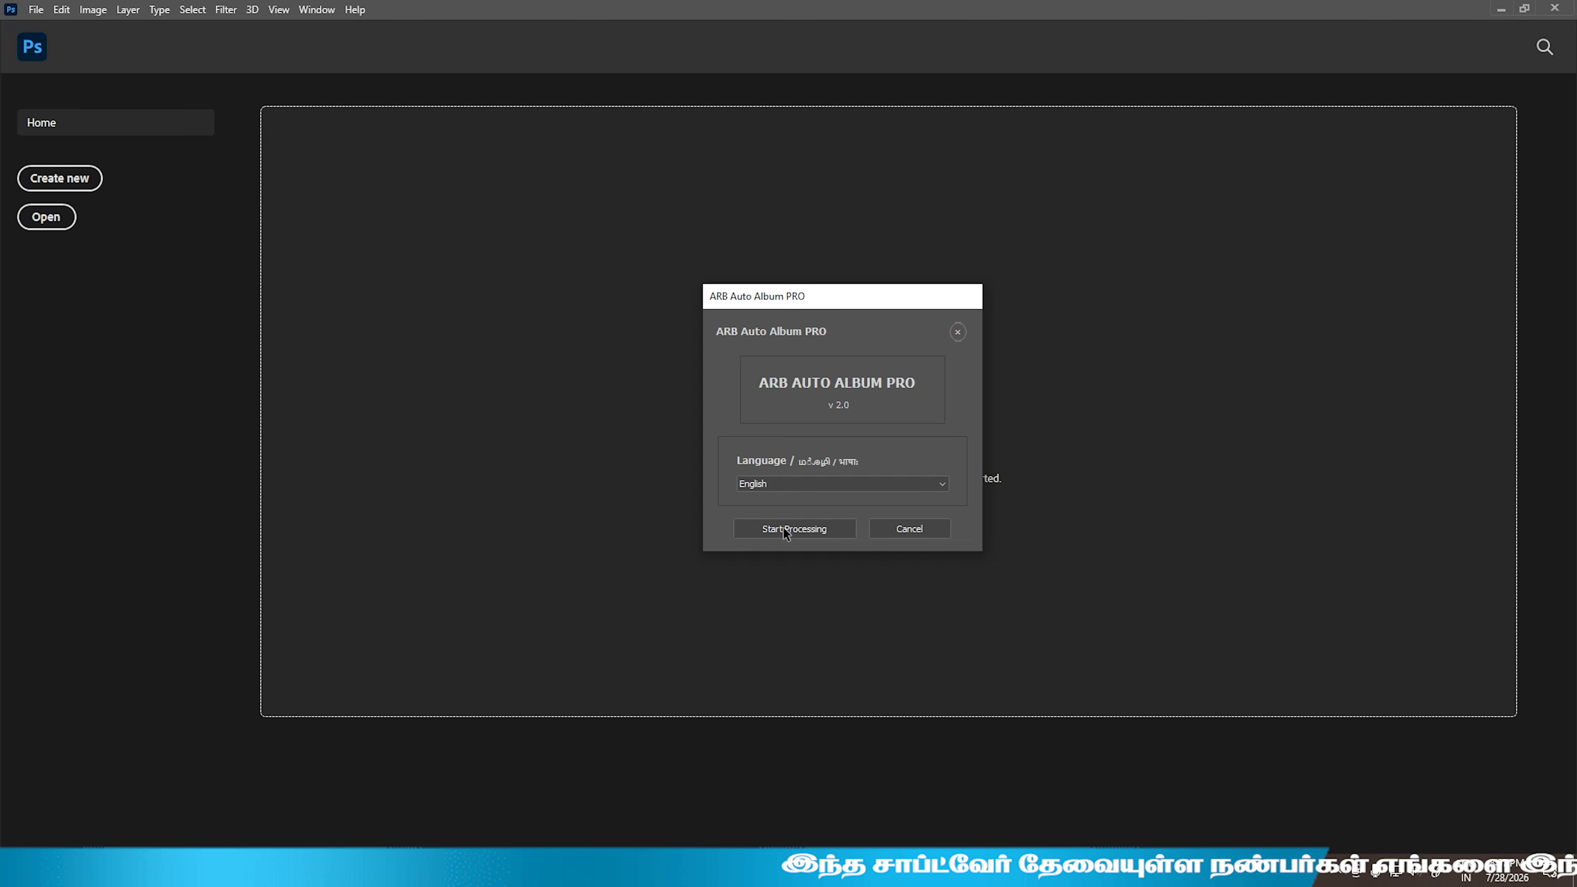
- Start processing with English as the language and shift the pre-scan verification dialog aside
{"action": "left_click", "coordinate": [781, 527]}
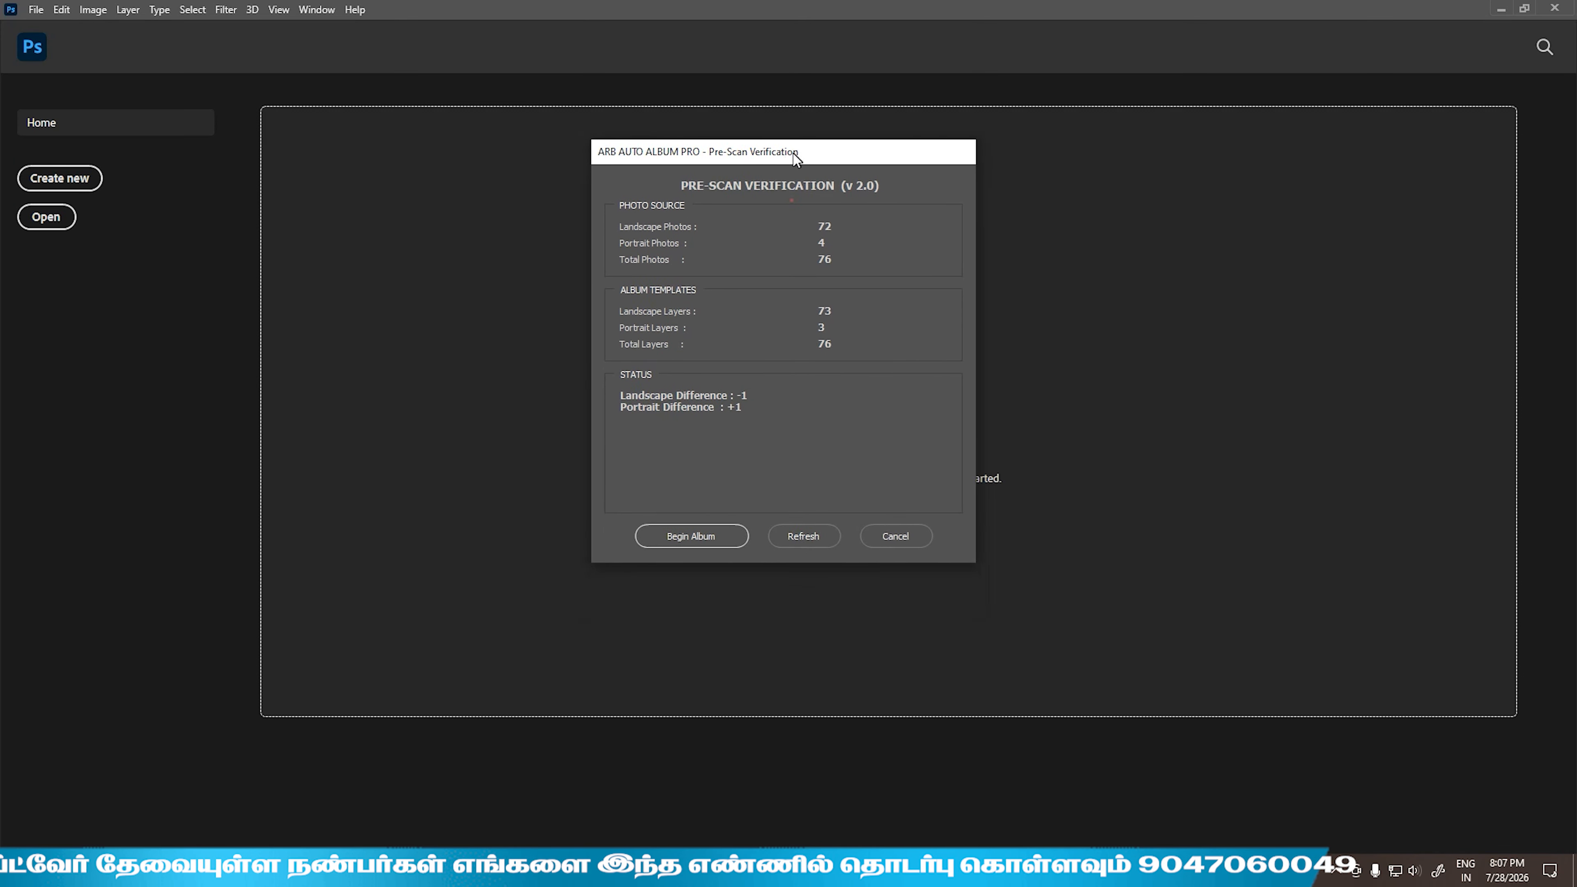
{"action": "left_click_drag", "start_coordinate": [793, 153], "coordinate": [740, 166]}
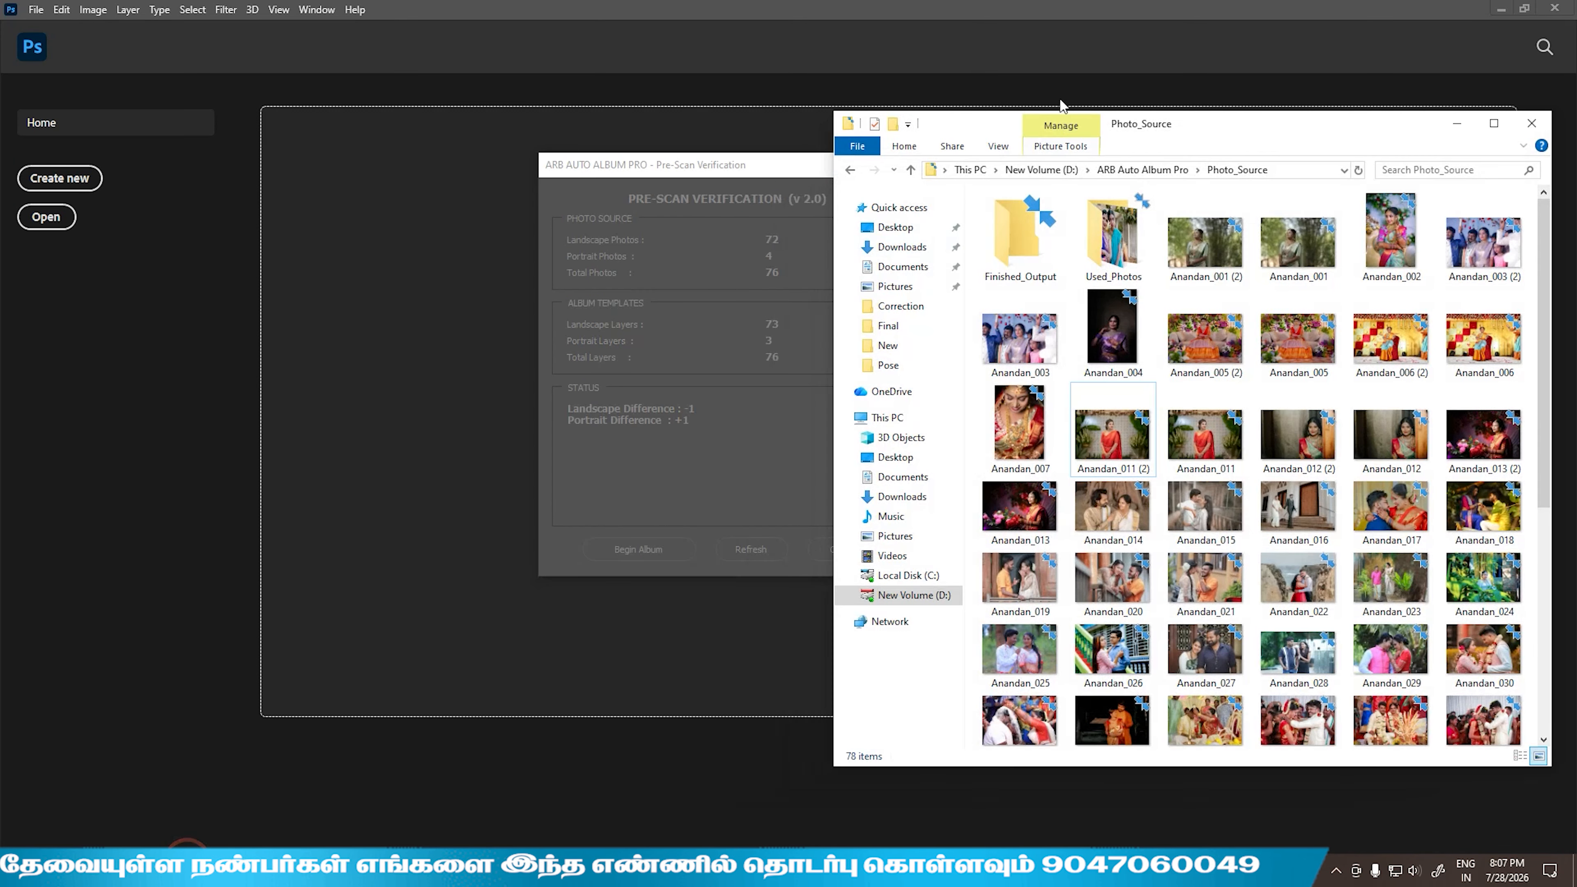
- Switch to File Explorer and examine the ARB Auto Album Pro project folders and the photos inside Photo_Source
{"action": "left_click", "coordinate": [603, 266]}
{"action": "left_click", "coordinate": [910, 170]}
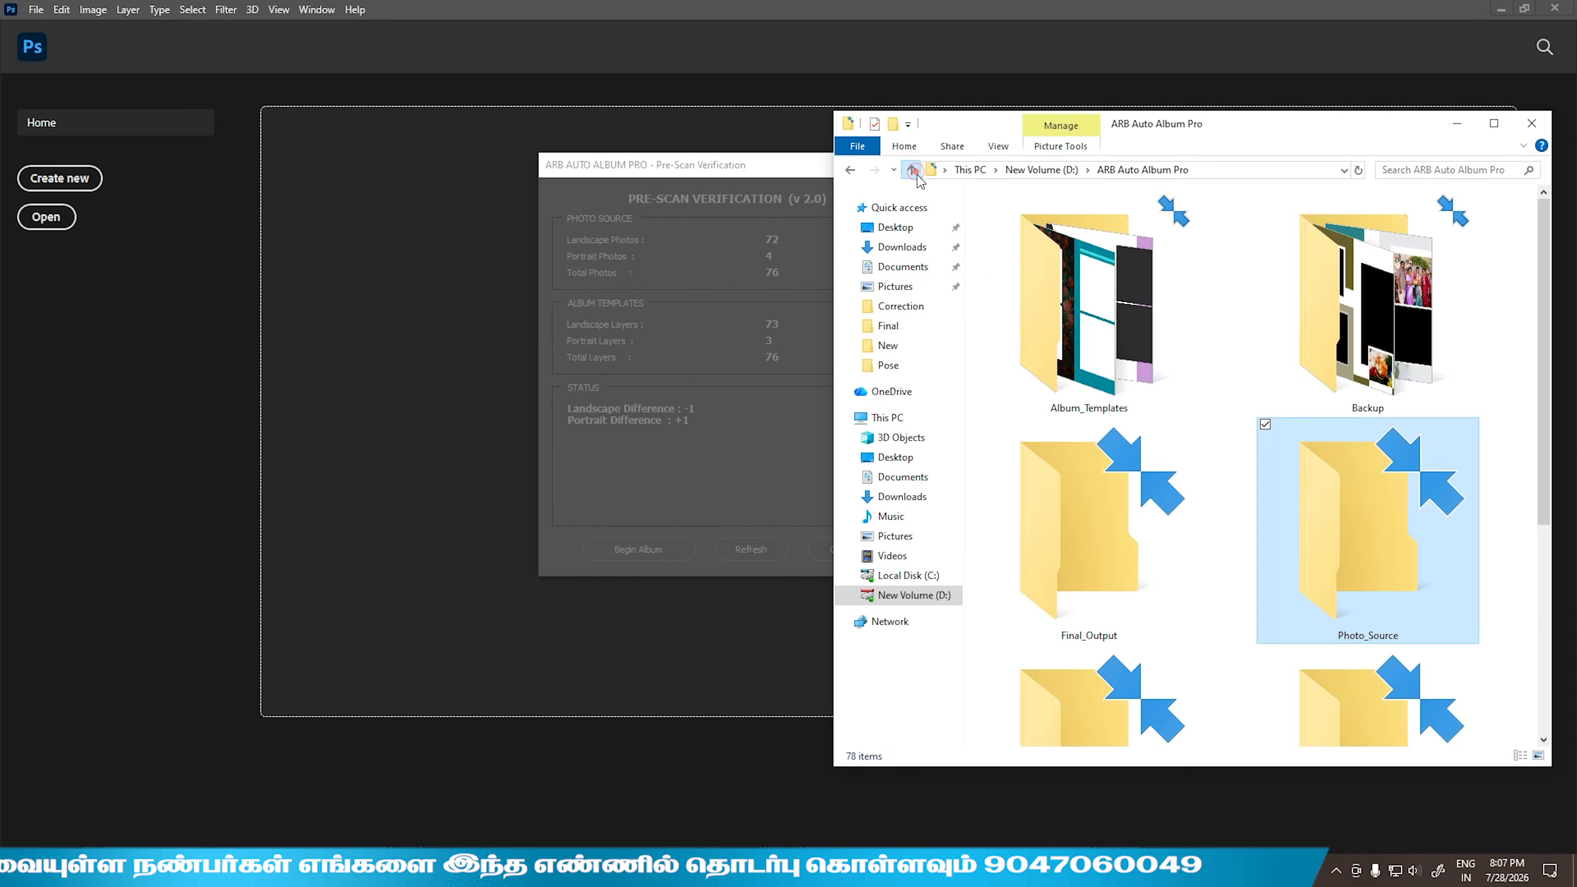
{"action": "left_click_drag", "start_coordinate": [1219, 129], "coordinate": [612, 177]}
{"action": "scroll", "coordinate": [659, 454], "scroll_direction": "down", "scroll_amount": 3}
{"action": "scroll", "coordinate": [657, 450], "scroll_direction": "up", "scroll_amount": 3}
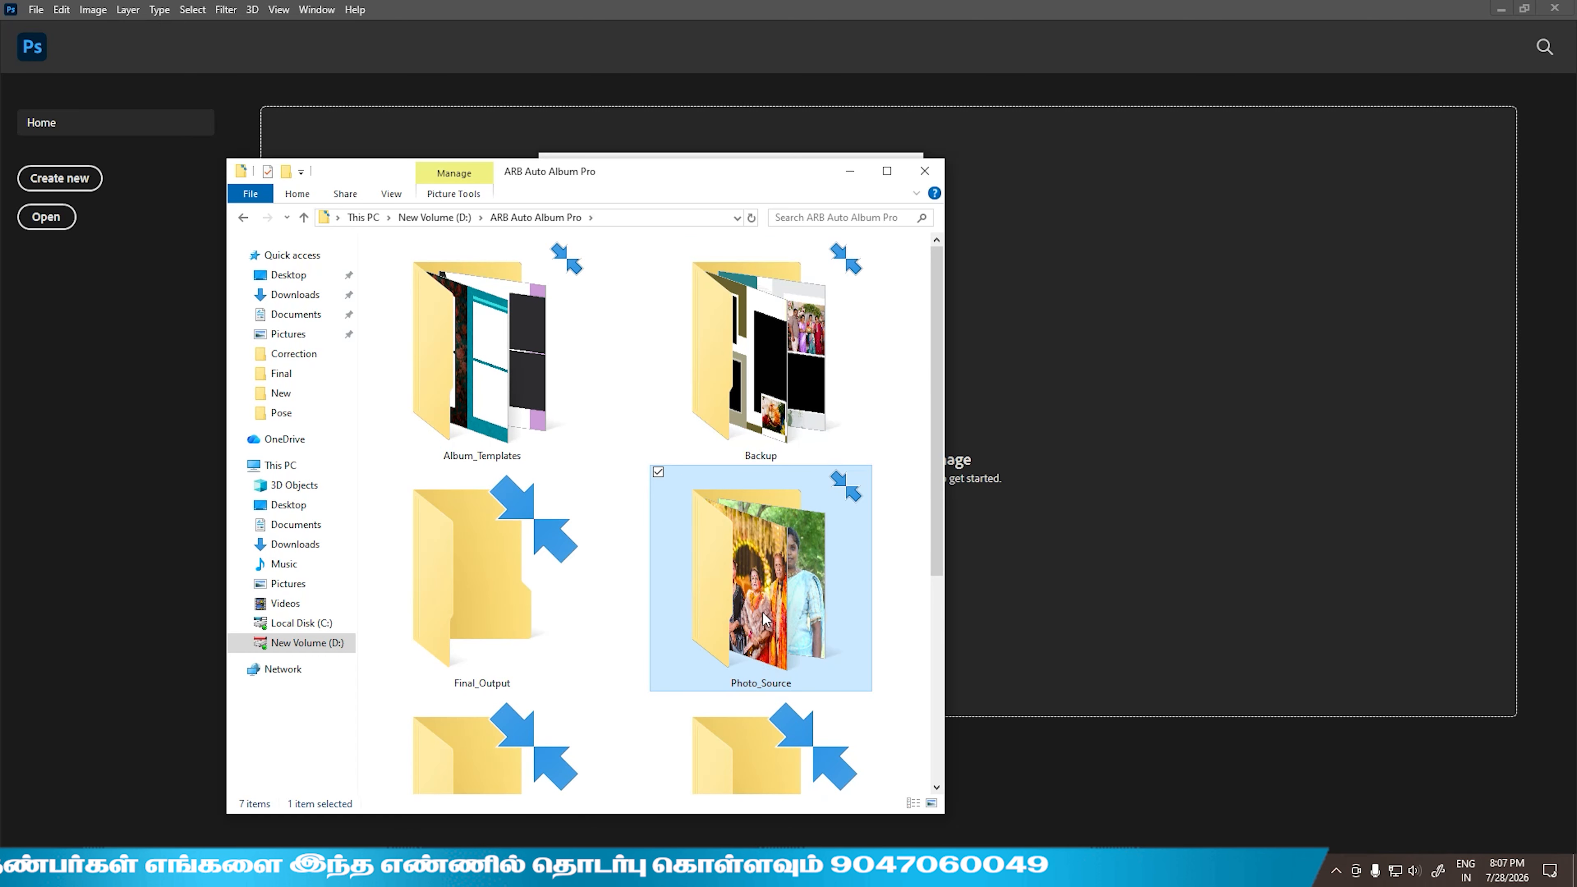
{"action": "left_click", "coordinate": [887, 171]}
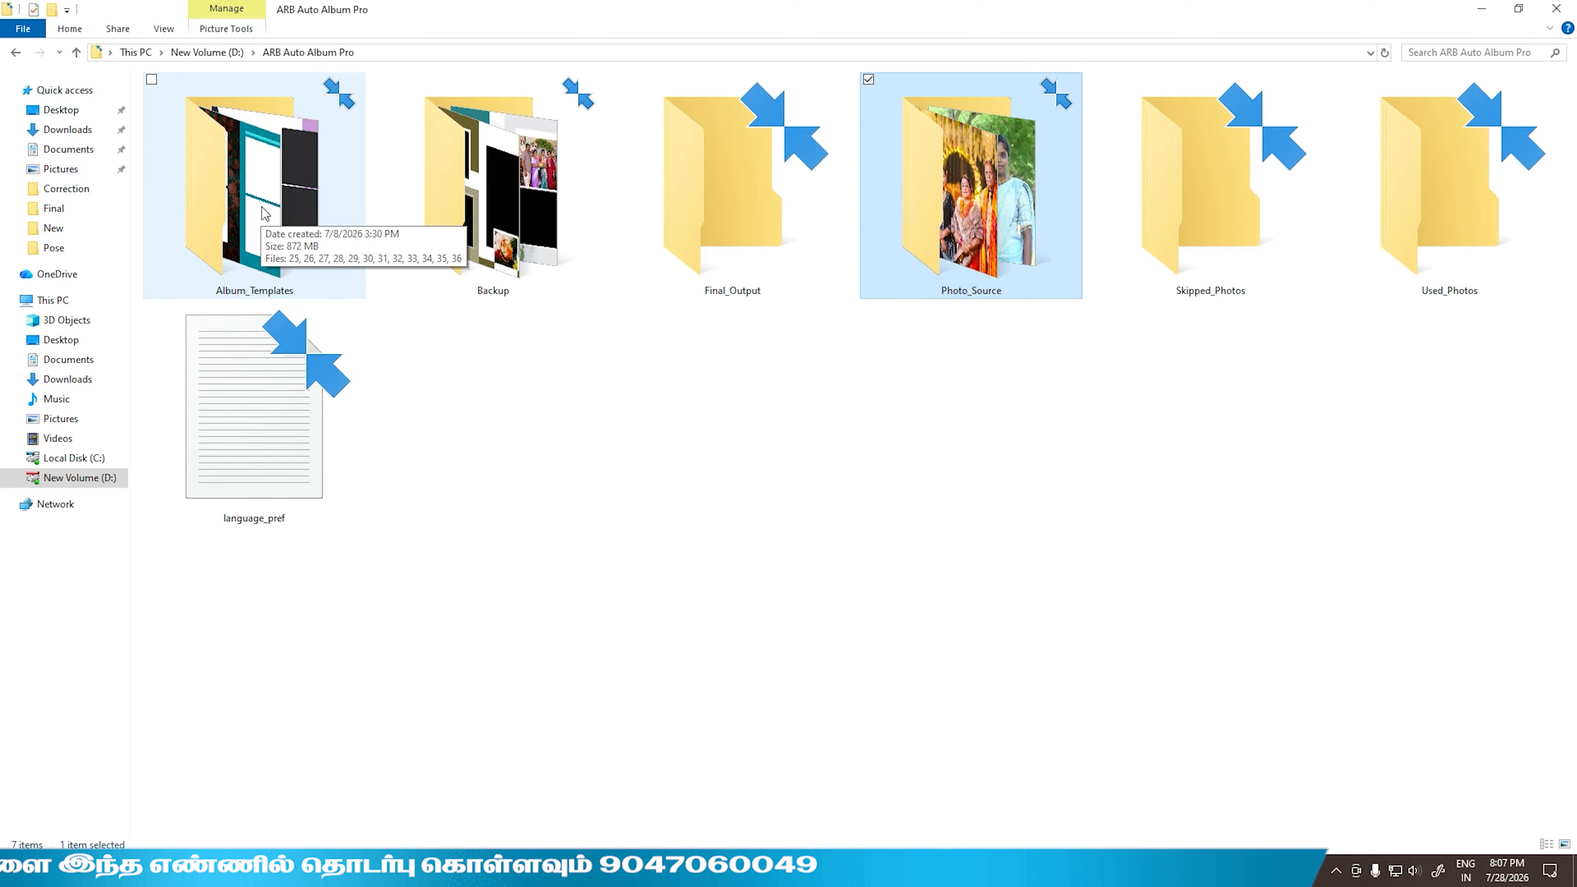
{"action": "mouse_move", "coordinate": [998, 194]}
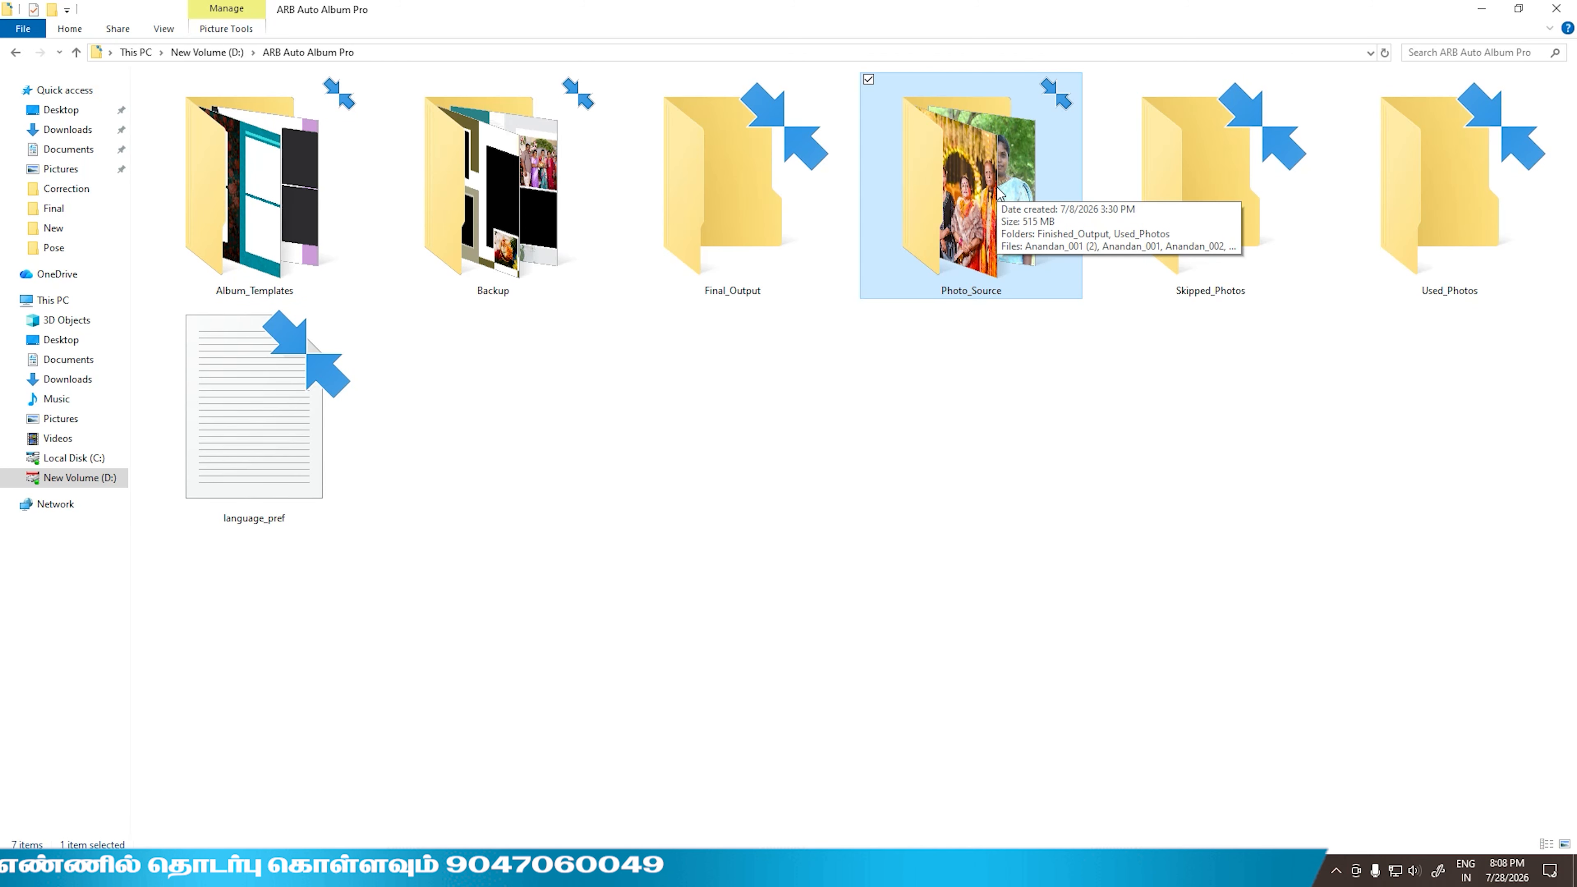
{"action": "double_click", "coordinate": [1049, 247]}
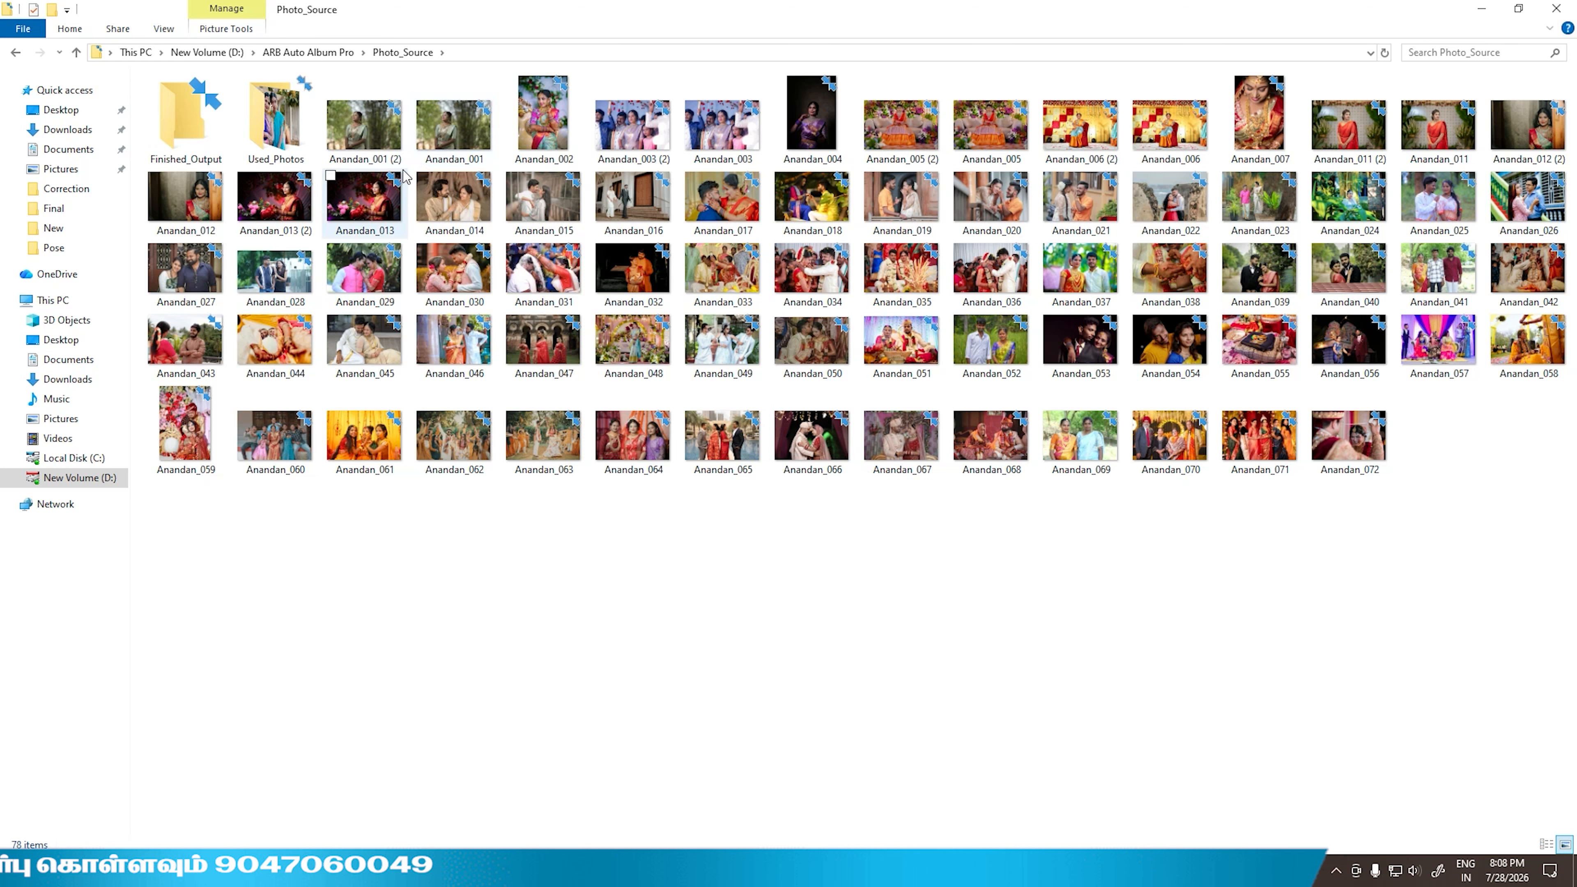
{"action": "left_click", "coordinate": [1481, 8]}
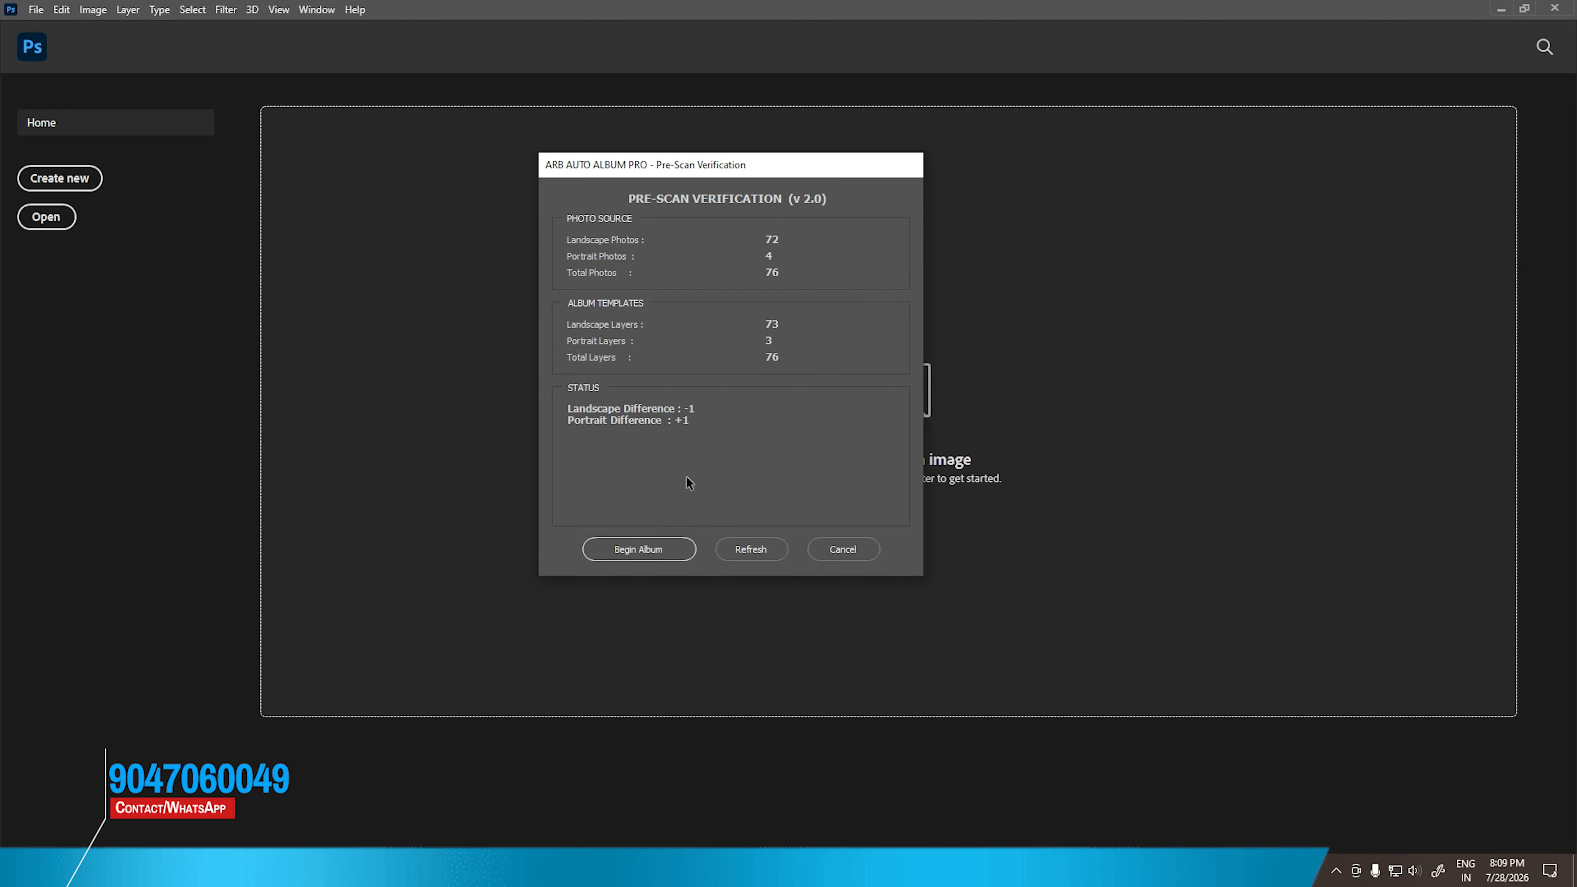
- Switch to File Explorer and delete the portrait photo Anandan_004 from the Photo_Source folder
{"action": "key", "text": "alt+Tab"}
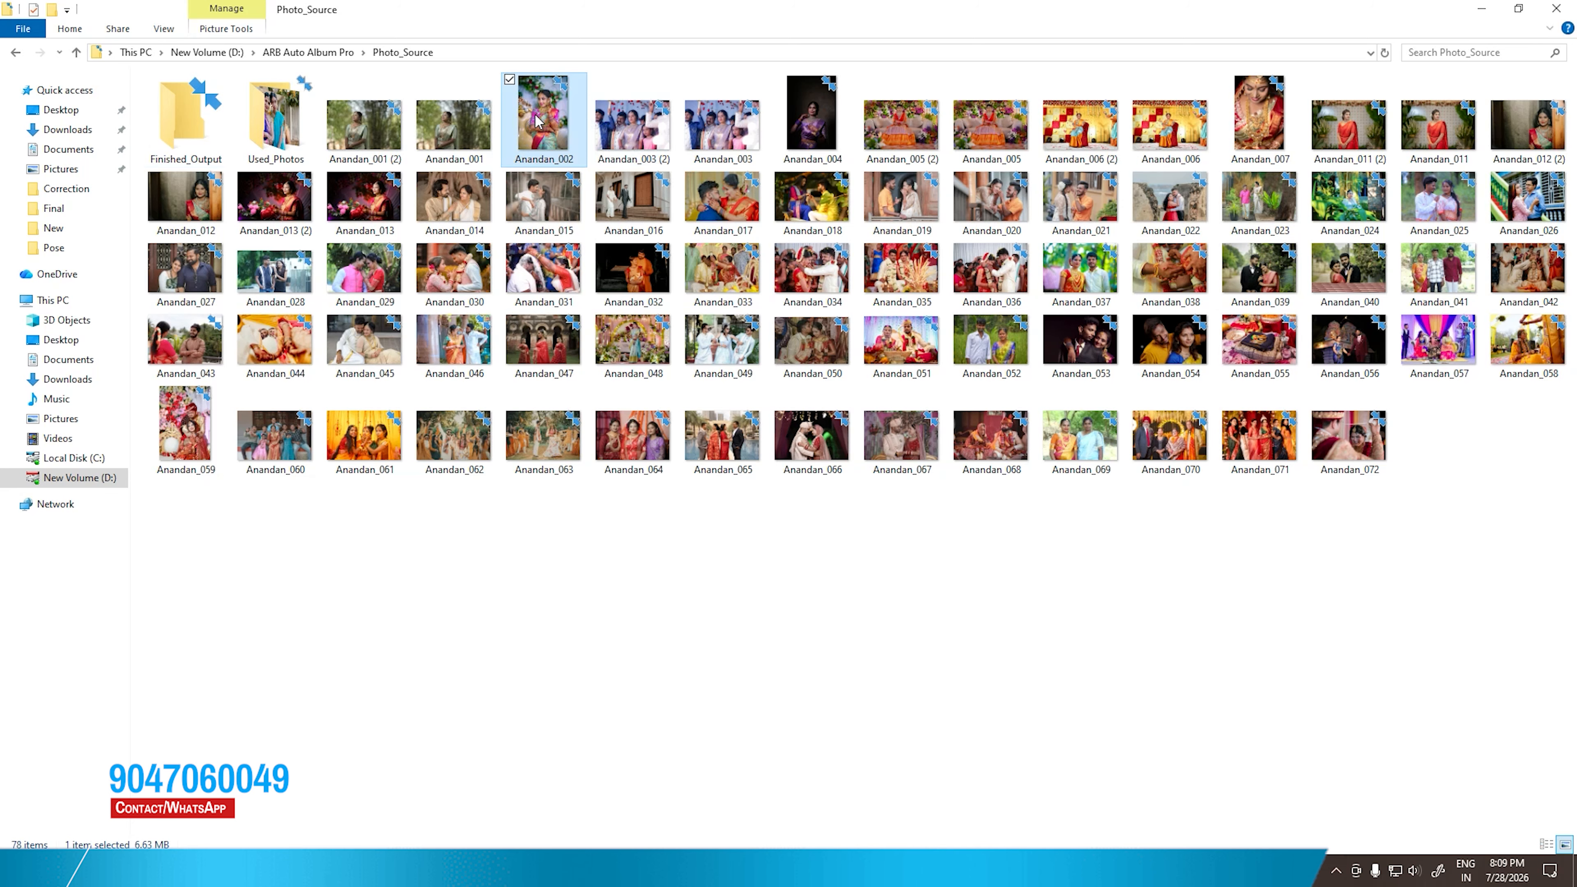
{"action": "left_click", "coordinate": [812, 115]}
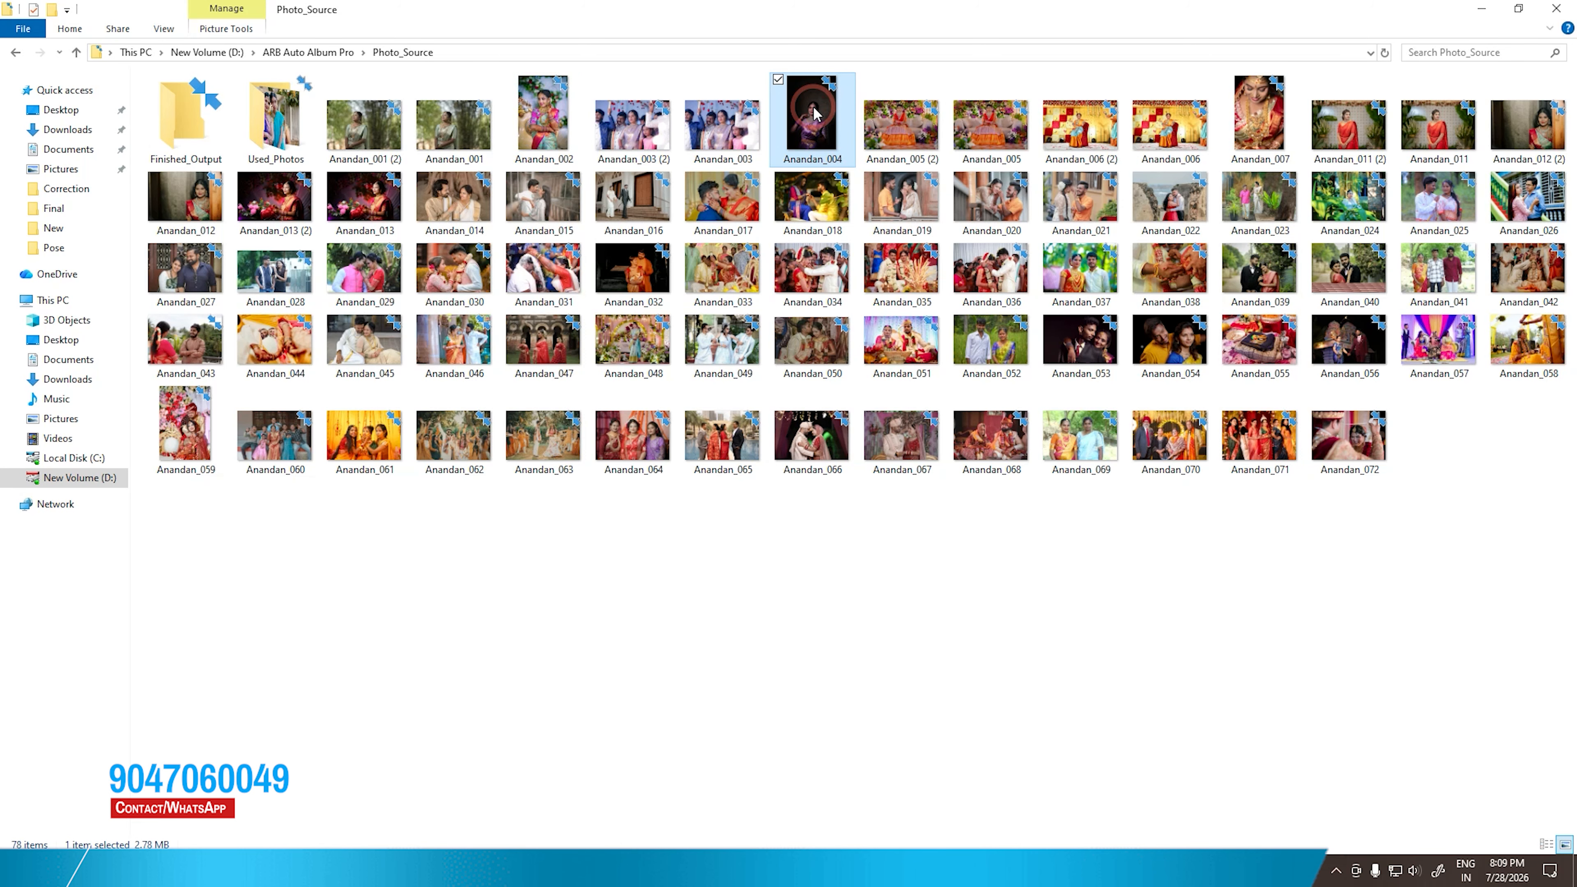
{"action": "key", "text": "Delete"}
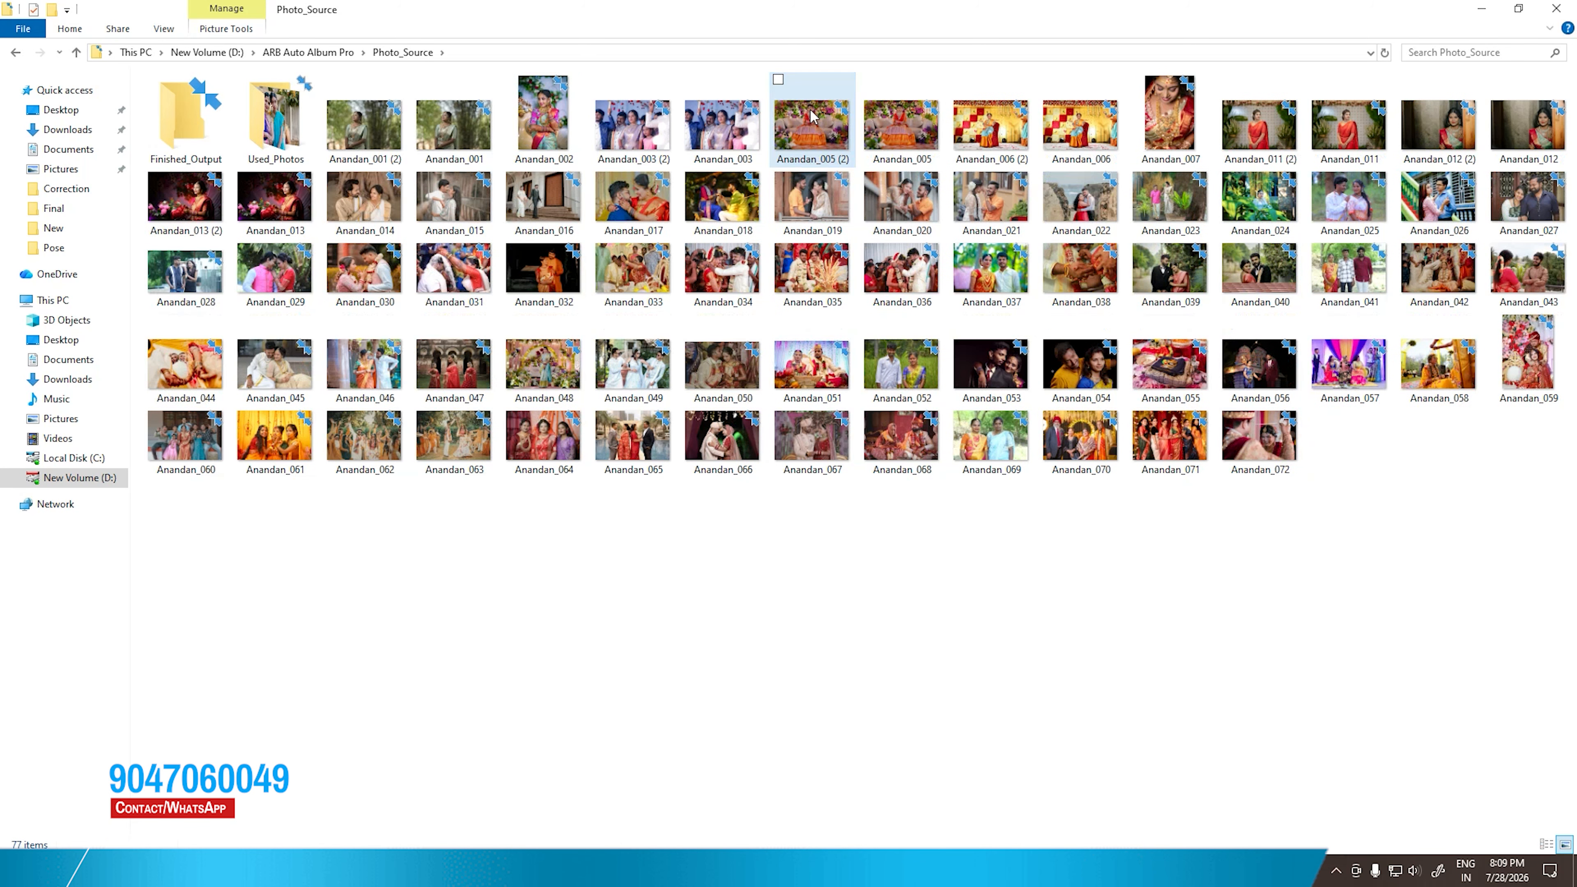
- Copy the landscape photo Anandan_020 from the Used_Photos subfolder into Photo_Source, renaming the copied file, and refresh the folder
{"action": "double_click", "coordinate": [275, 118]}
{"action": "left_click", "coordinate": [448, 203]}
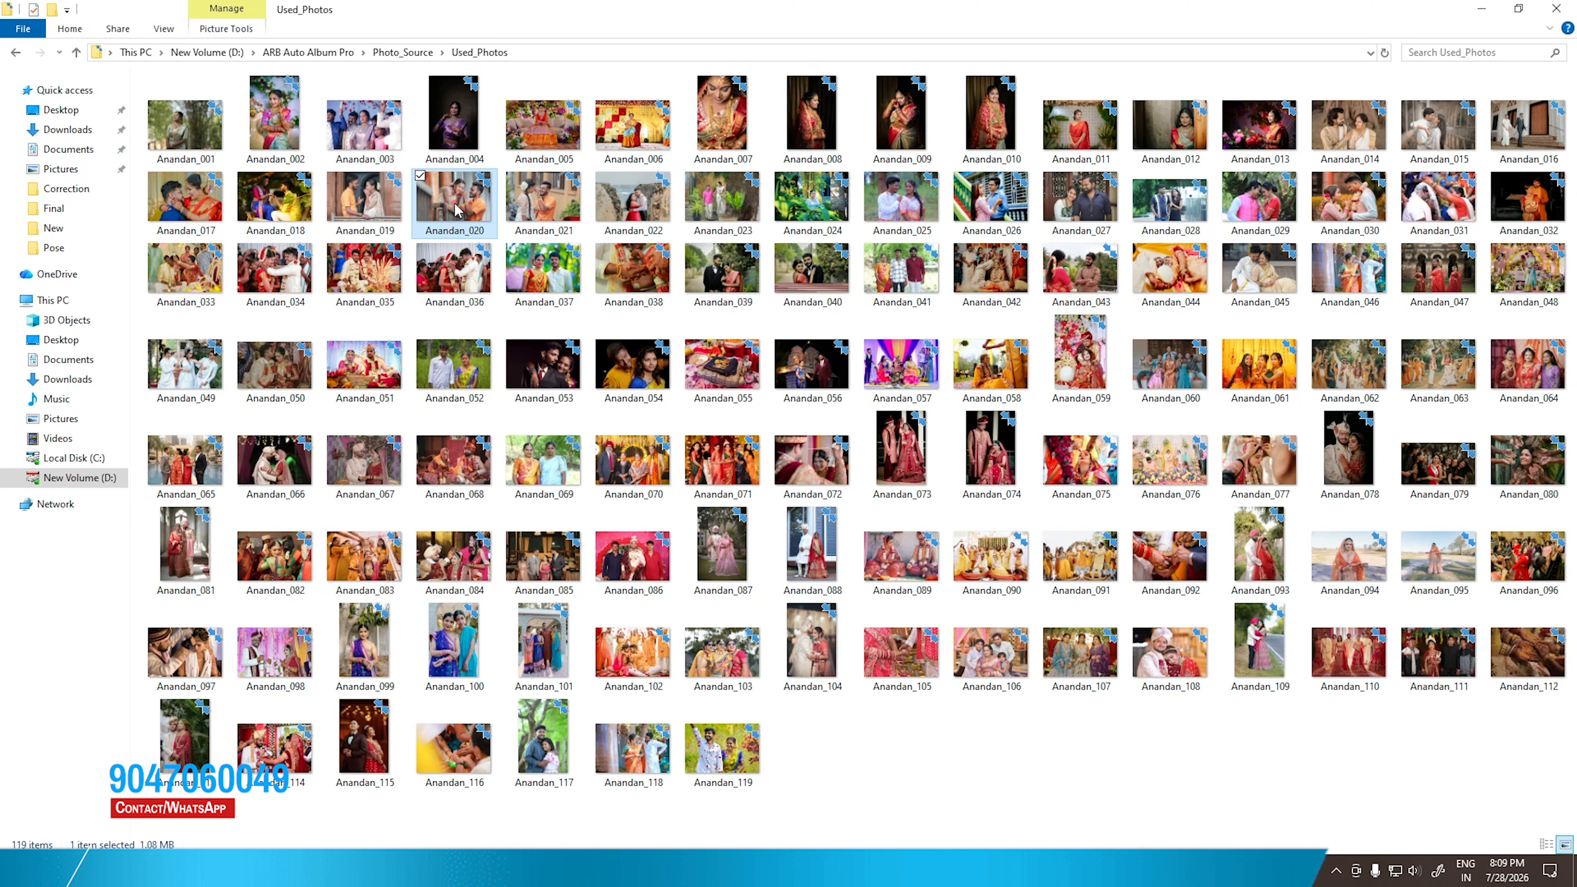
{"action": "left_click", "coordinate": [75, 52]}
{"action": "key", "text": "ctrl+v"}
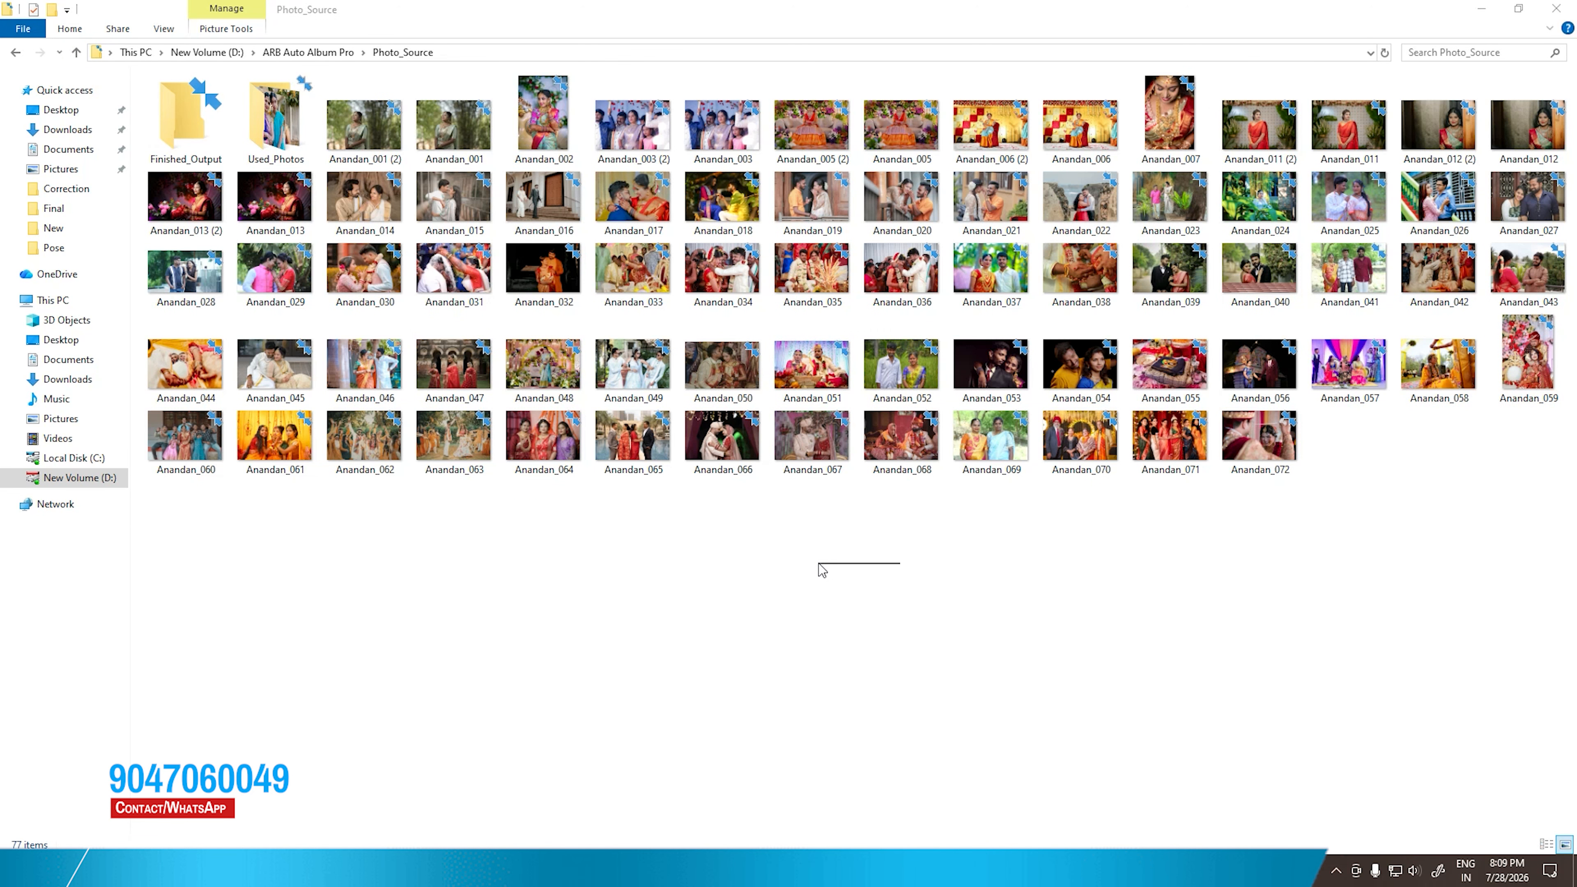
{"action": "left_click", "coordinate": [948, 677]}
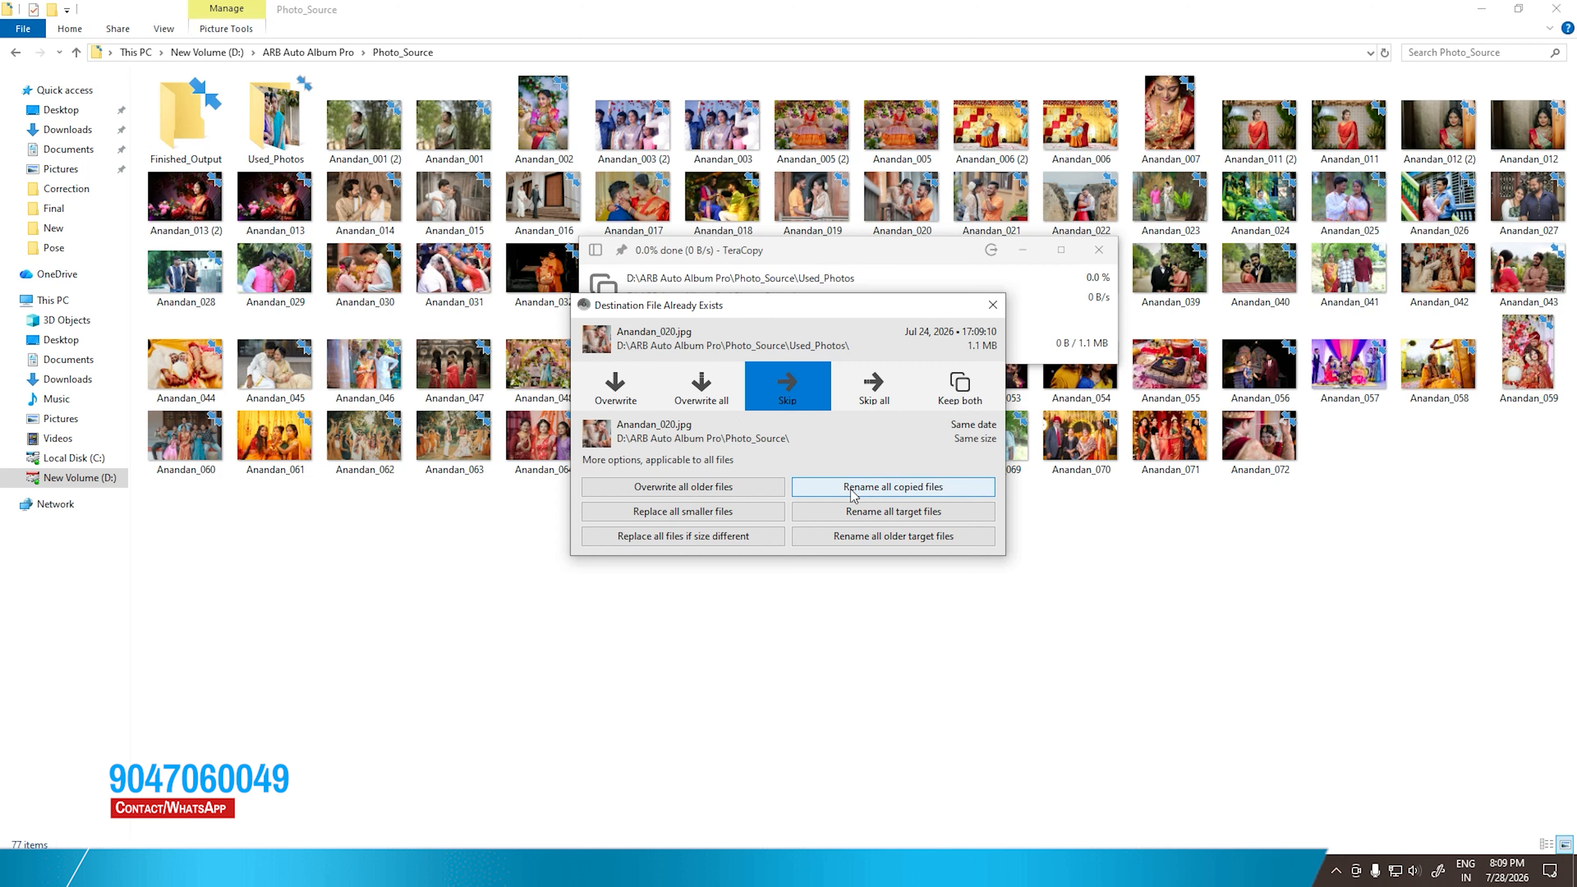
{"action": "left_click", "coordinate": [863, 487]}
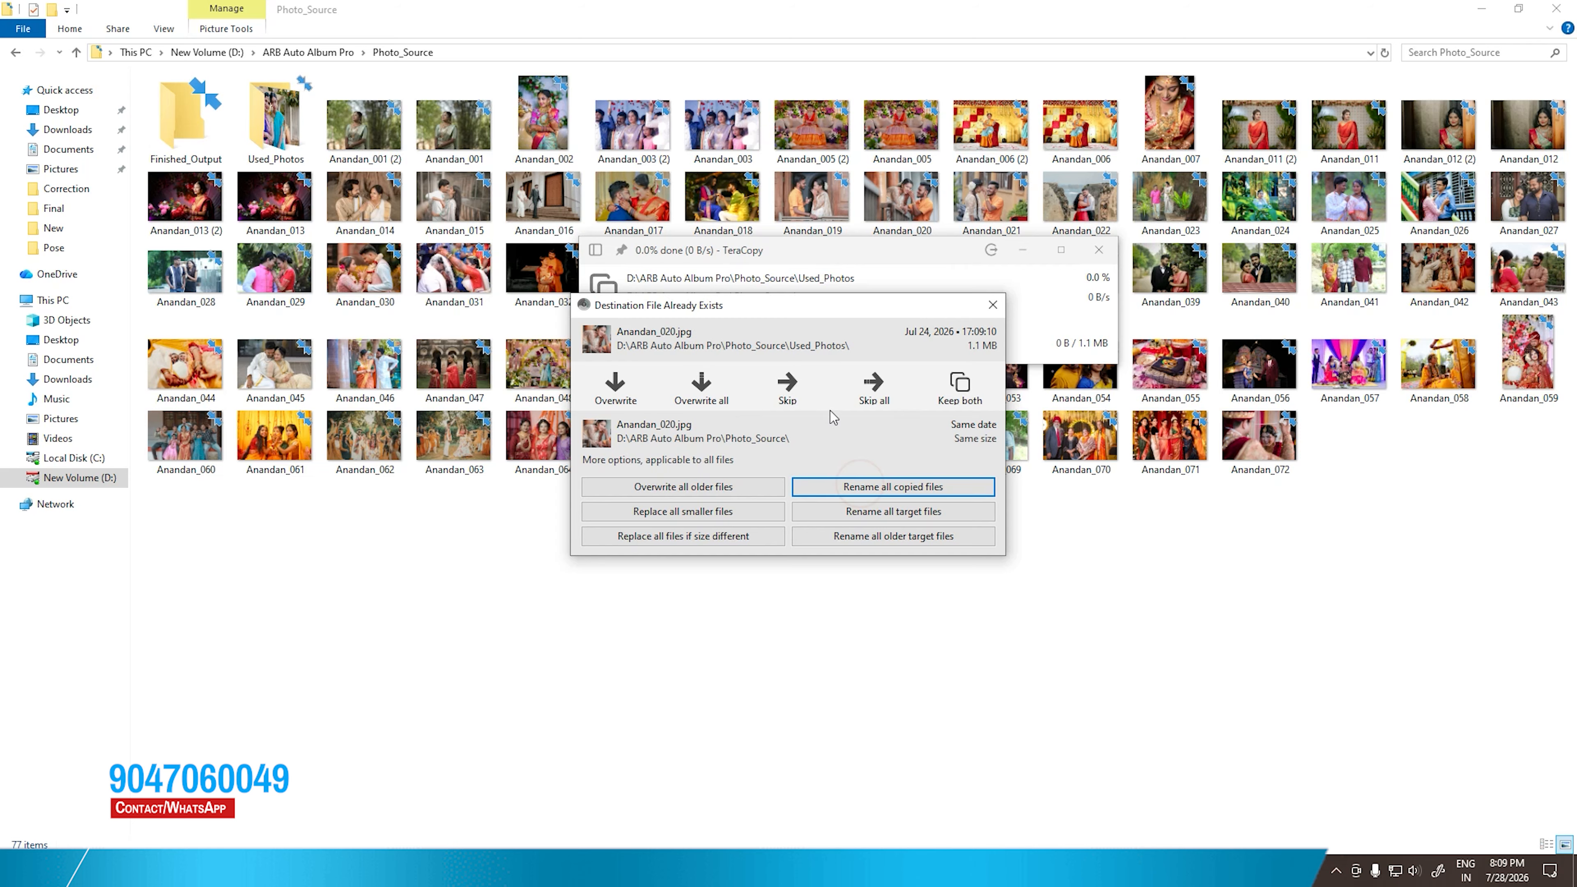
{"action": "left_click", "coordinate": [844, 486]}
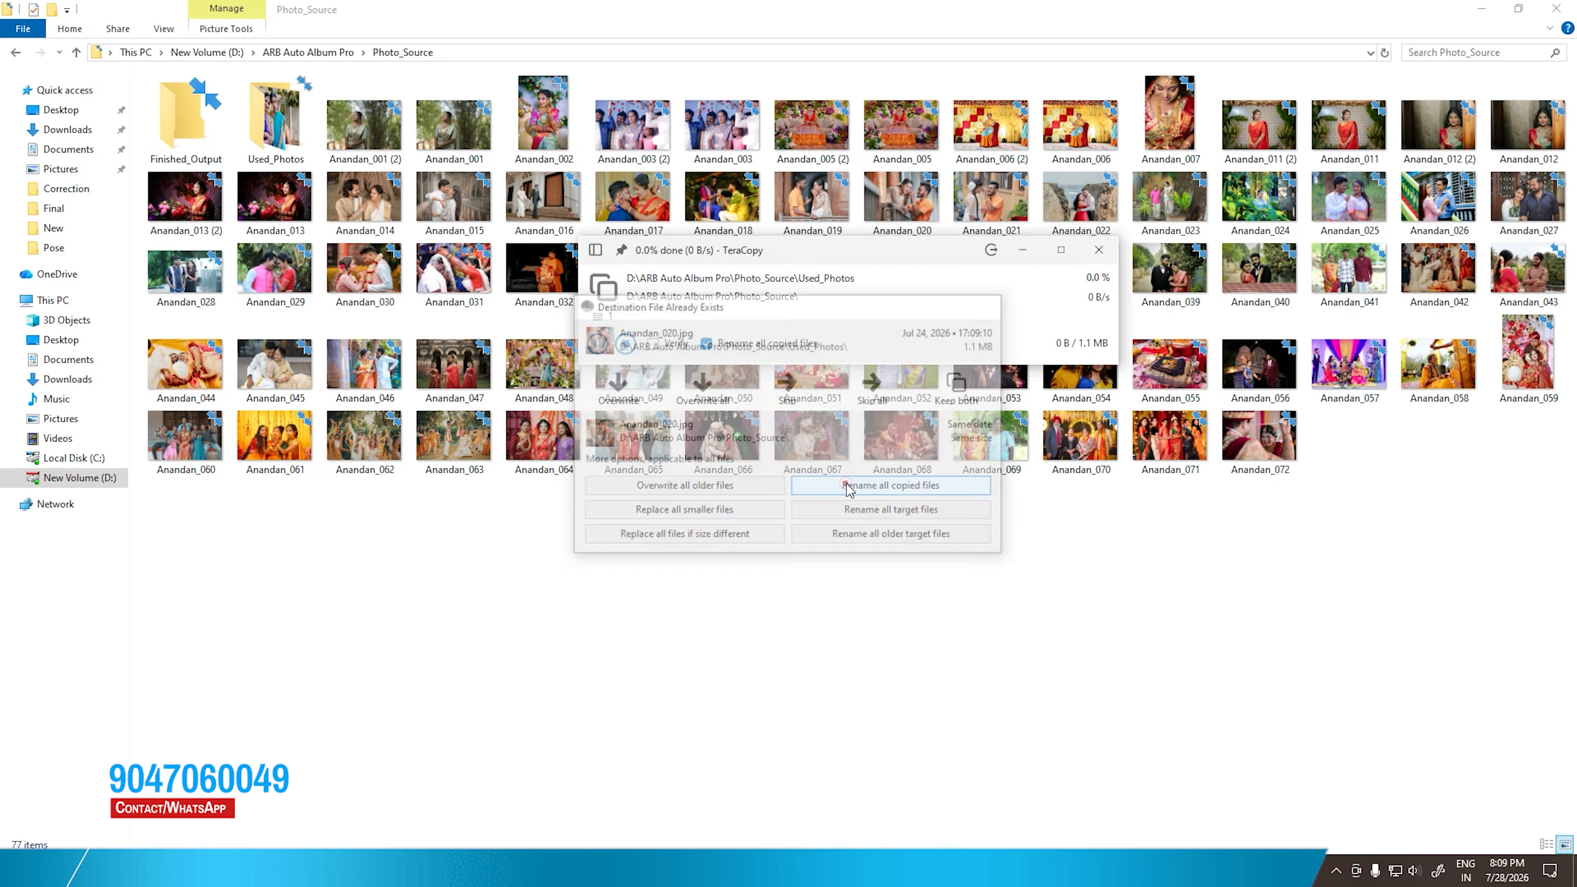
{"action": "left_click", "coordinate": [804, 562]}
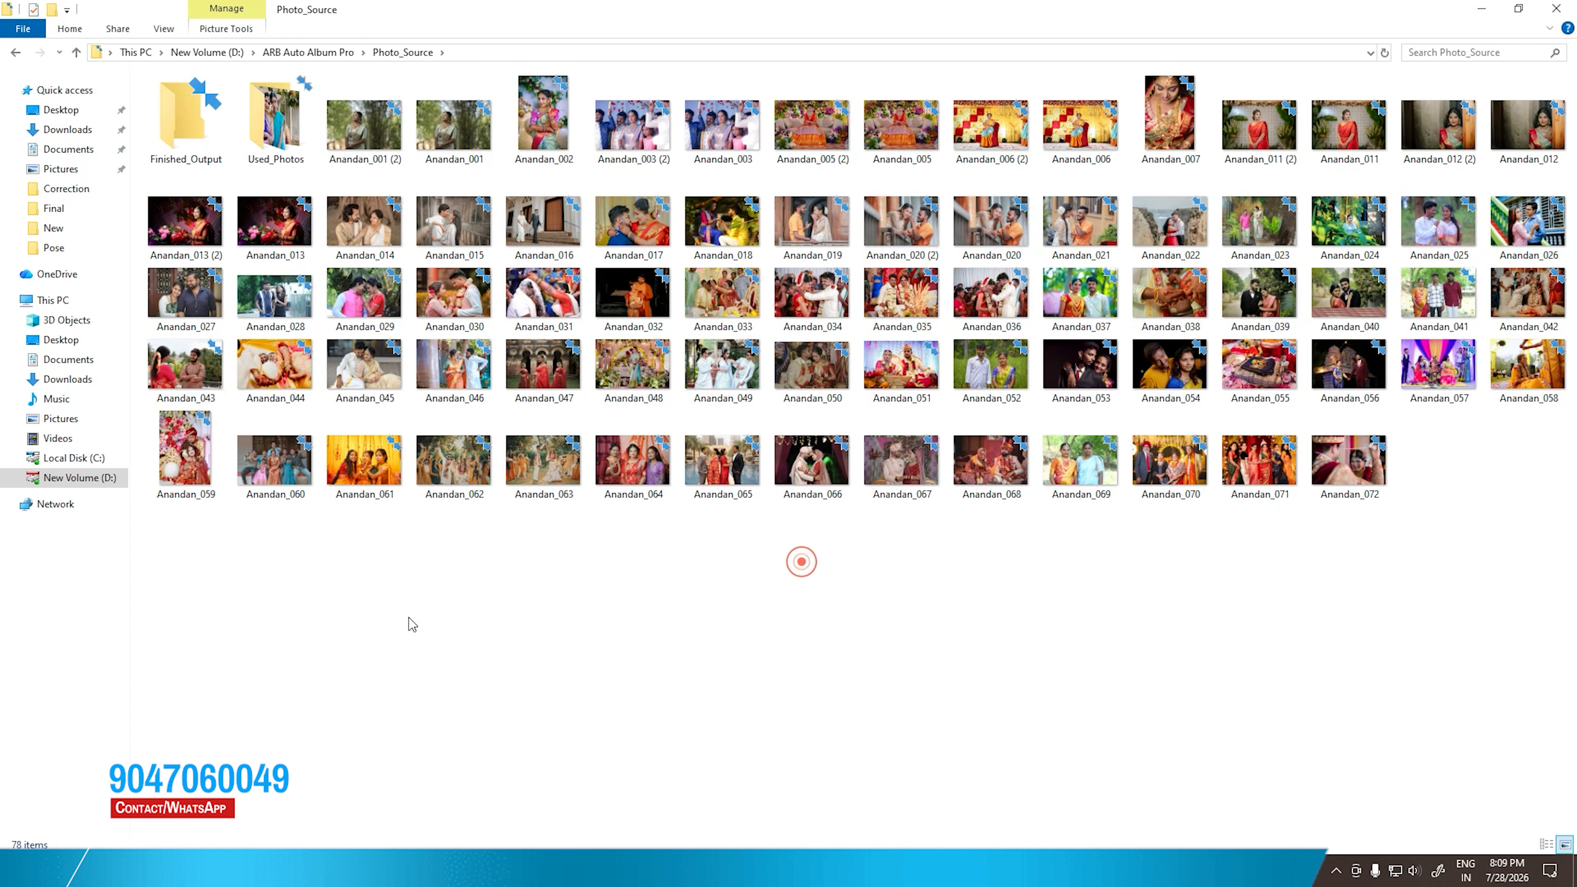
{"action": "right_click", "coordinate": [616, 616]}
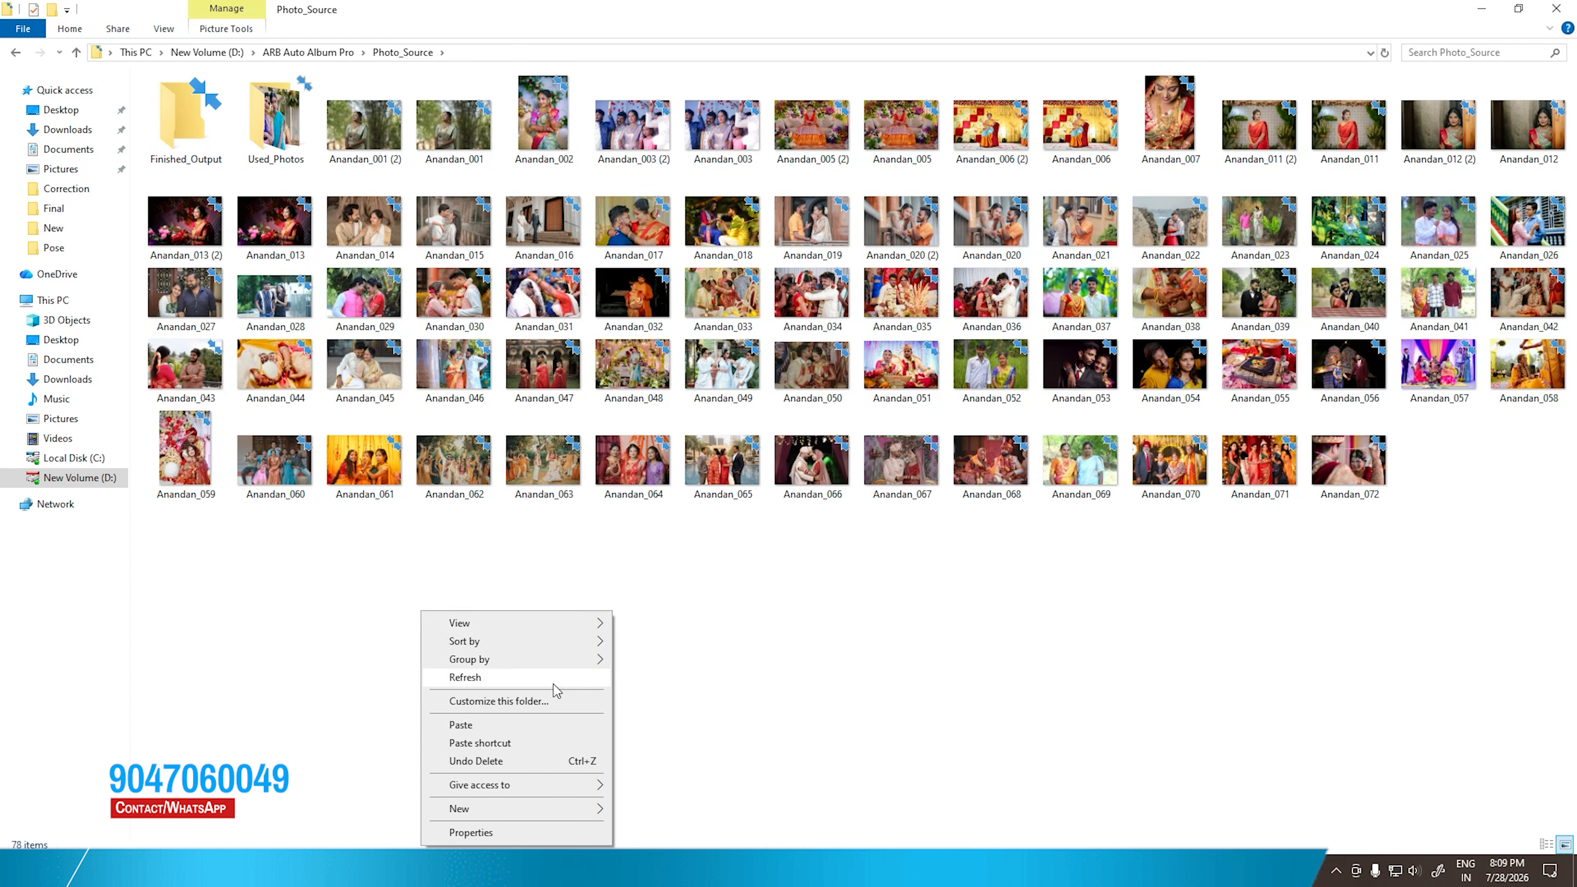
{"action": "left_click", "coordinate": [570, 677]}
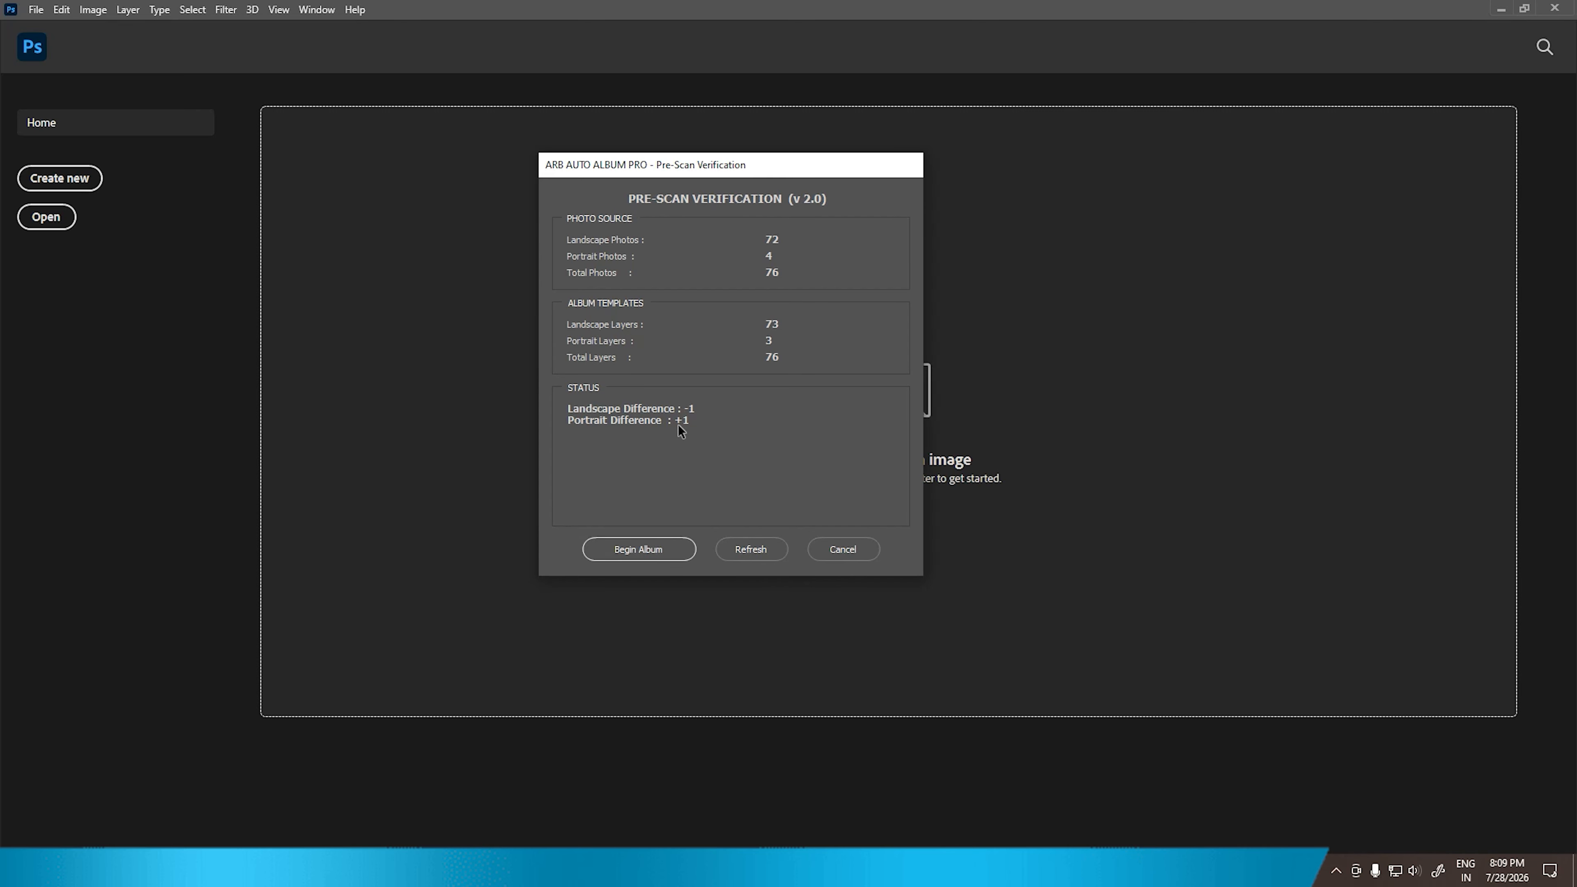
- Refresh the pre-scan verification in Photoshop and begin the album
{"action": "left_click", "coordinate": [749, 547]}
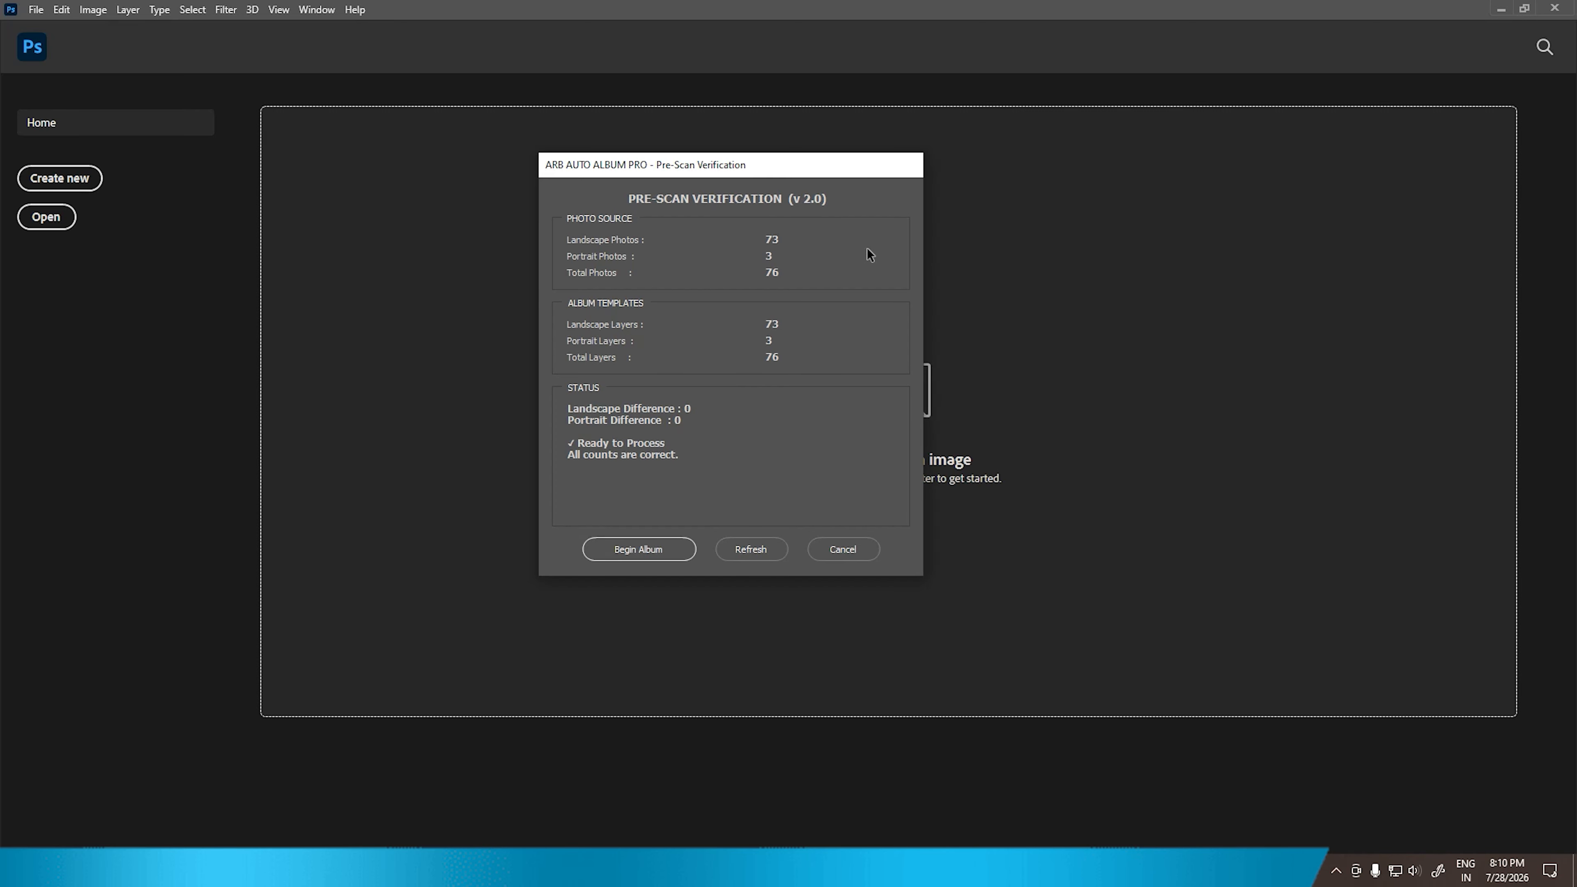
{"action": "left_click_drag", "start_coordinate": [764, 167], "coordinate": [818, 236]}
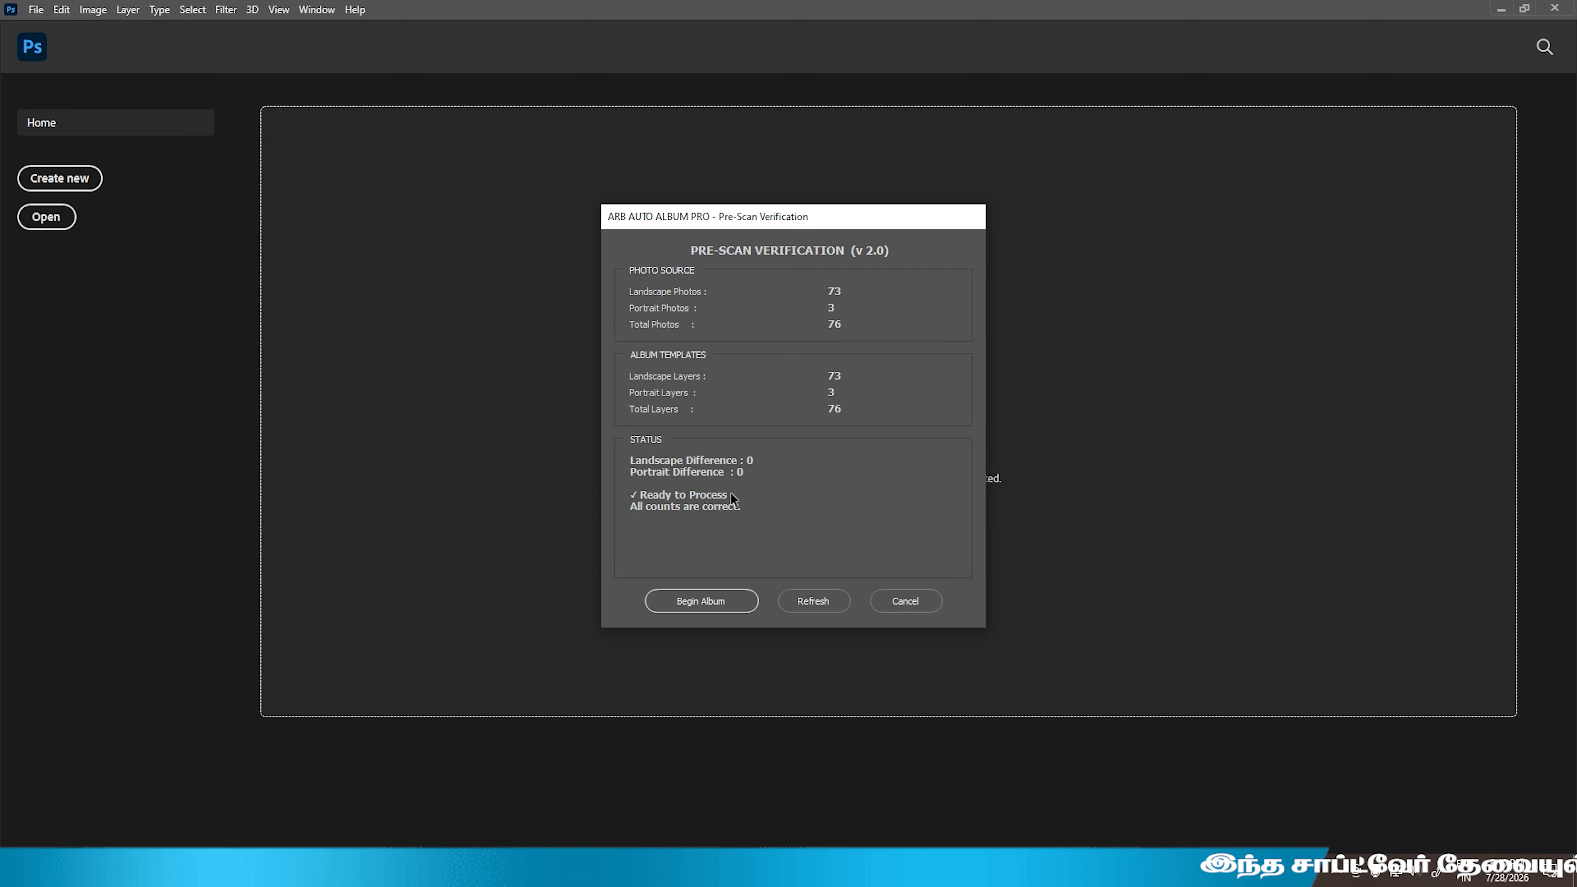
{"action": "left_click", "coordinate": [709, 604]}
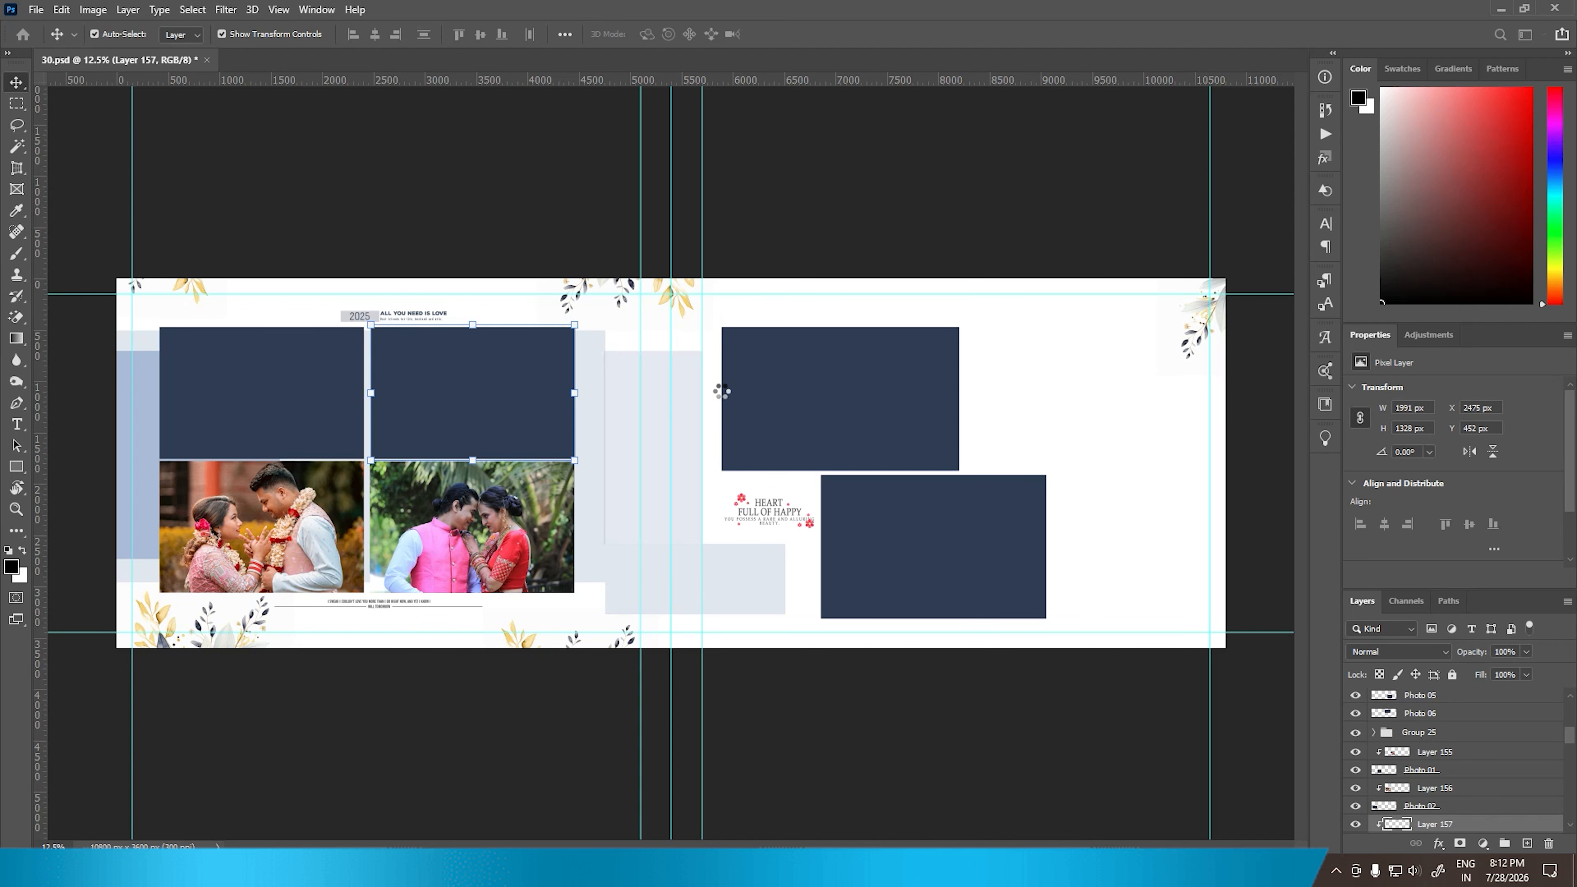
- Switch to File Explorer and examine the Album_Templates, Photo_Source, Used_Photos and Skipped_Photos folders while the album is processed
{"action": "key", "text": "alt+Tab"}
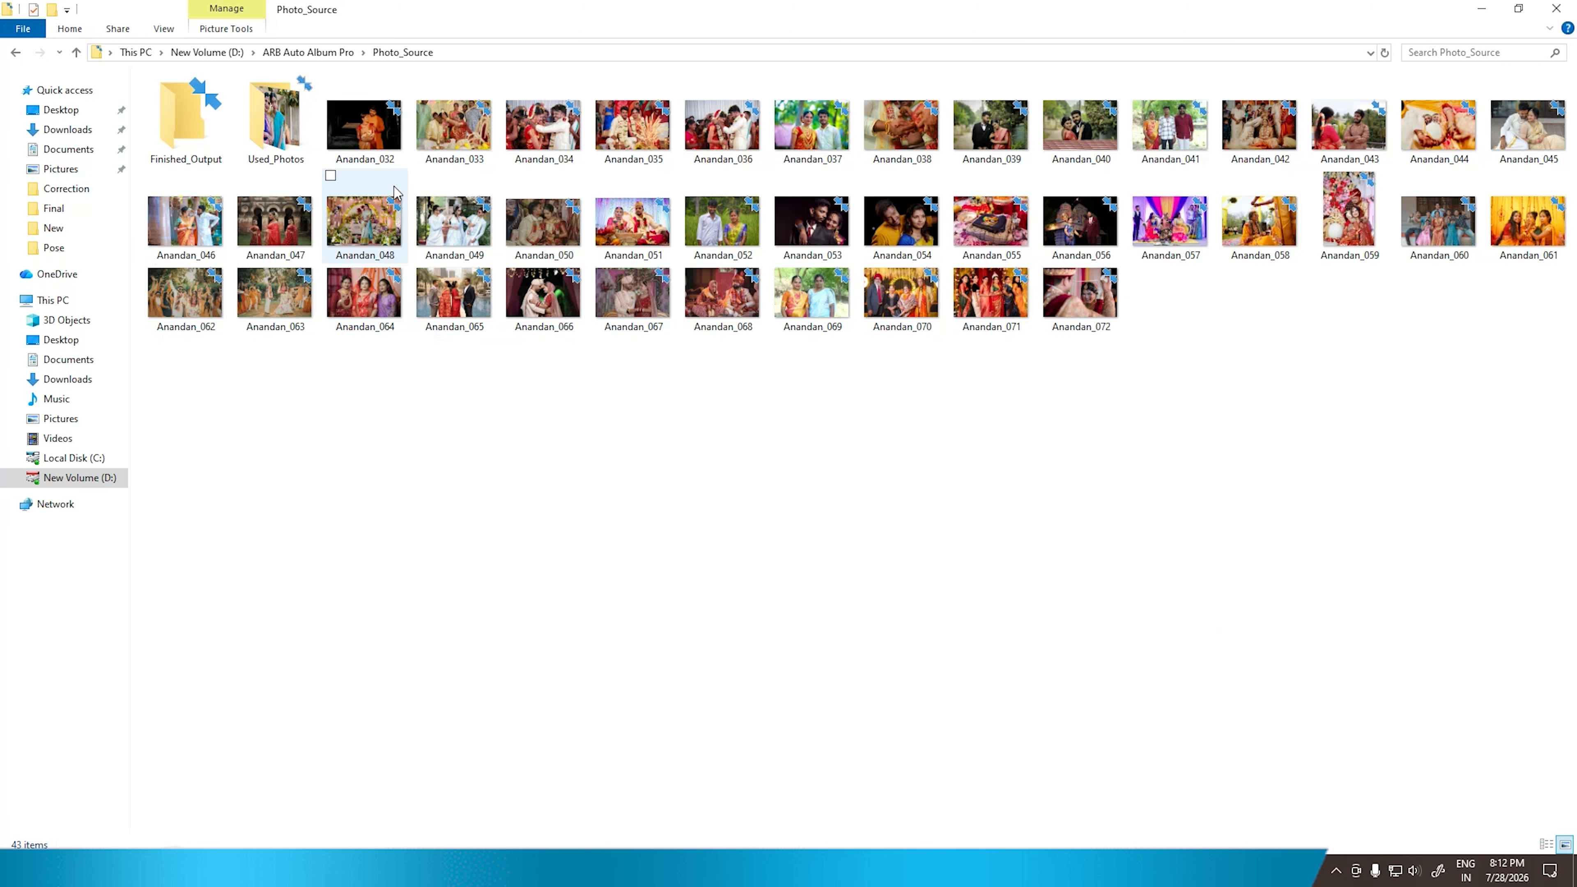
{"action": "left_click", "coordinate": [76, 52]}
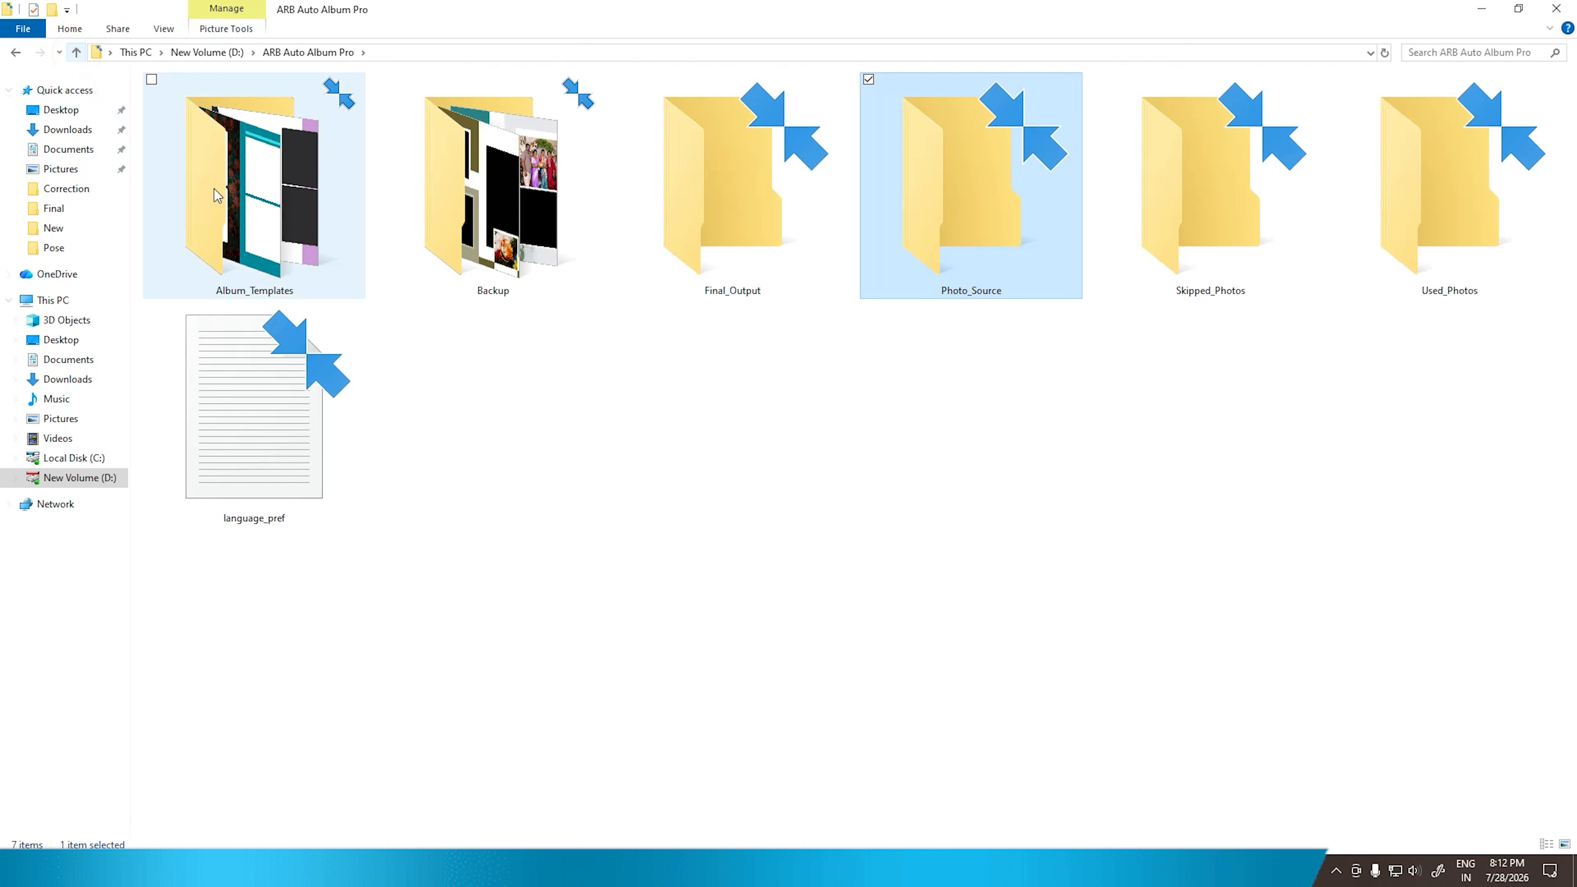
{"action": "double_click", "coordinate": [238, 162]}
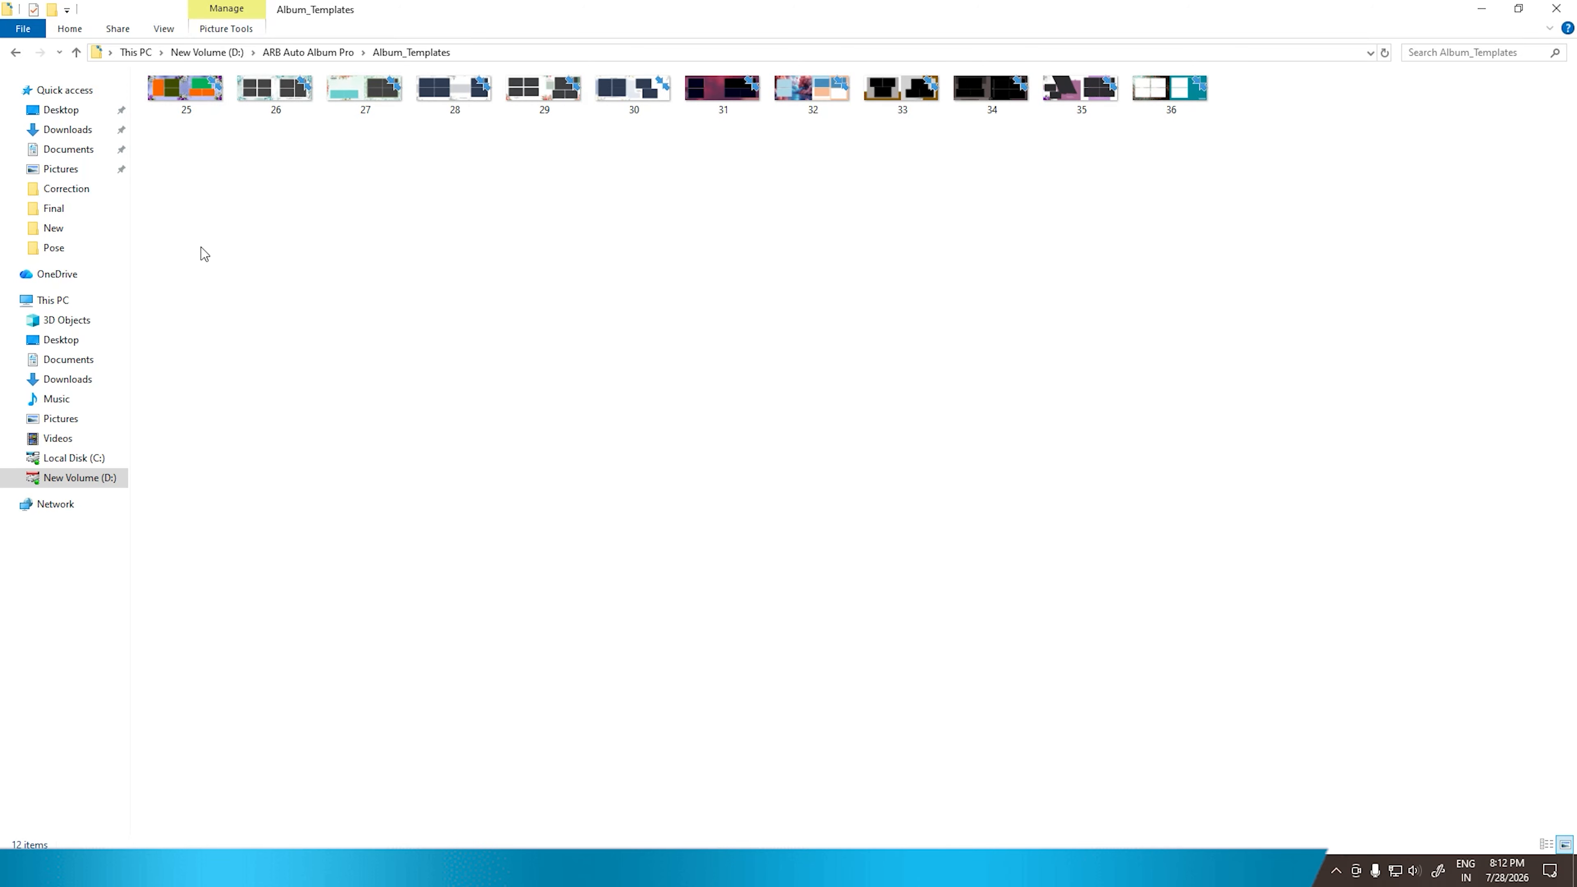
{"action": "left_click_drag", "start_coordinate": [180, 180], "coordinate": [1181, 108]}
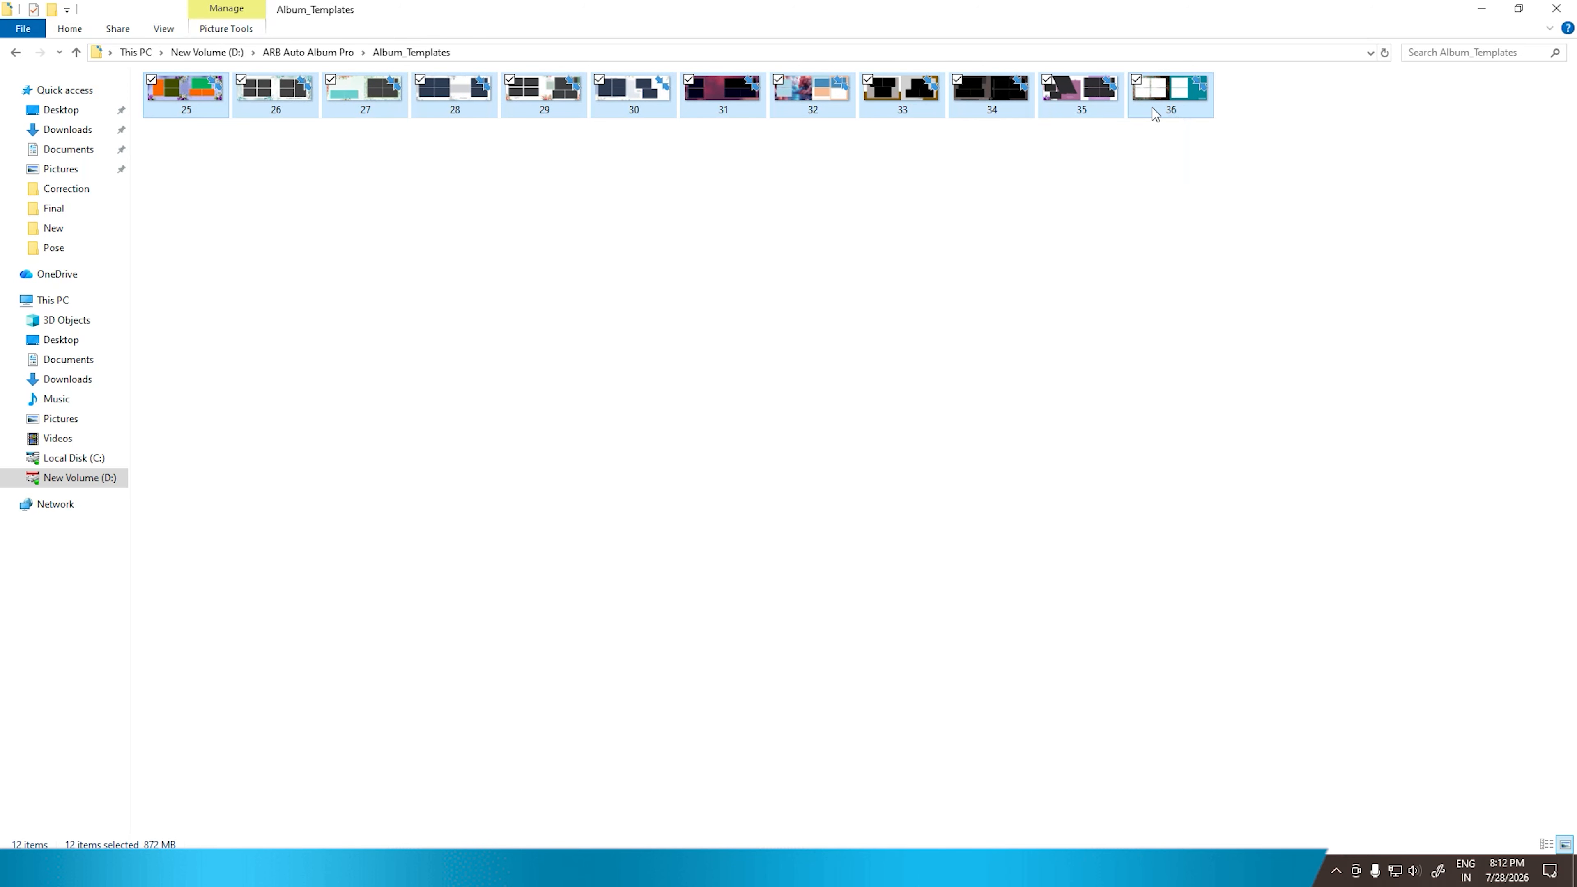
{"action": "left_click", "coordinate": [76, 52]}
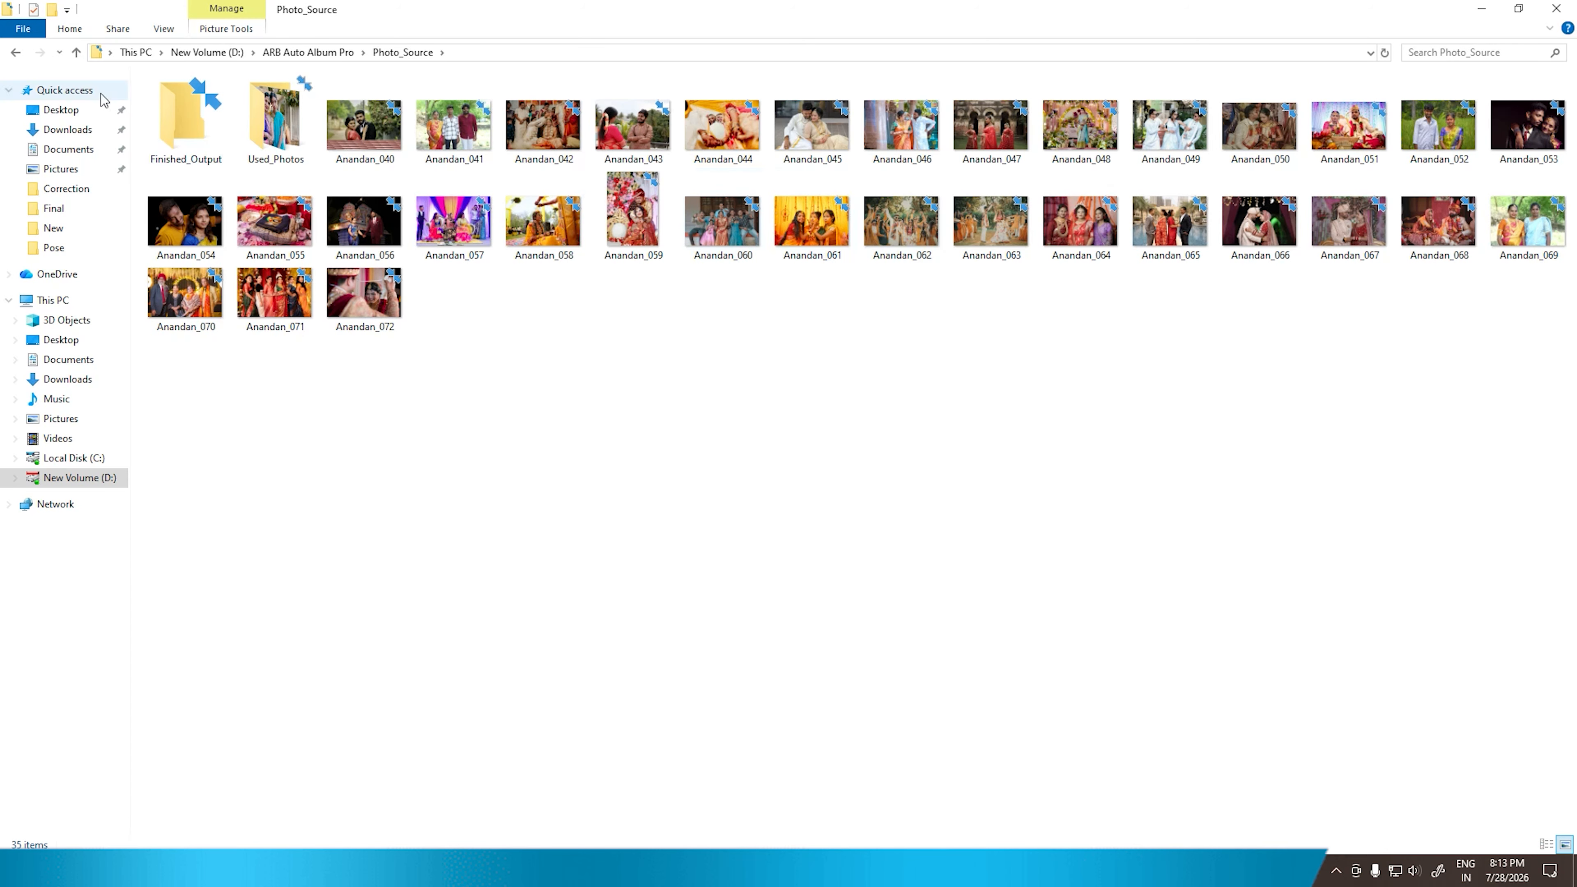
{"action": "left_click", "coordinate": [76, 52]}
{"action": "left_click", "coordinate": [1413, 205]}
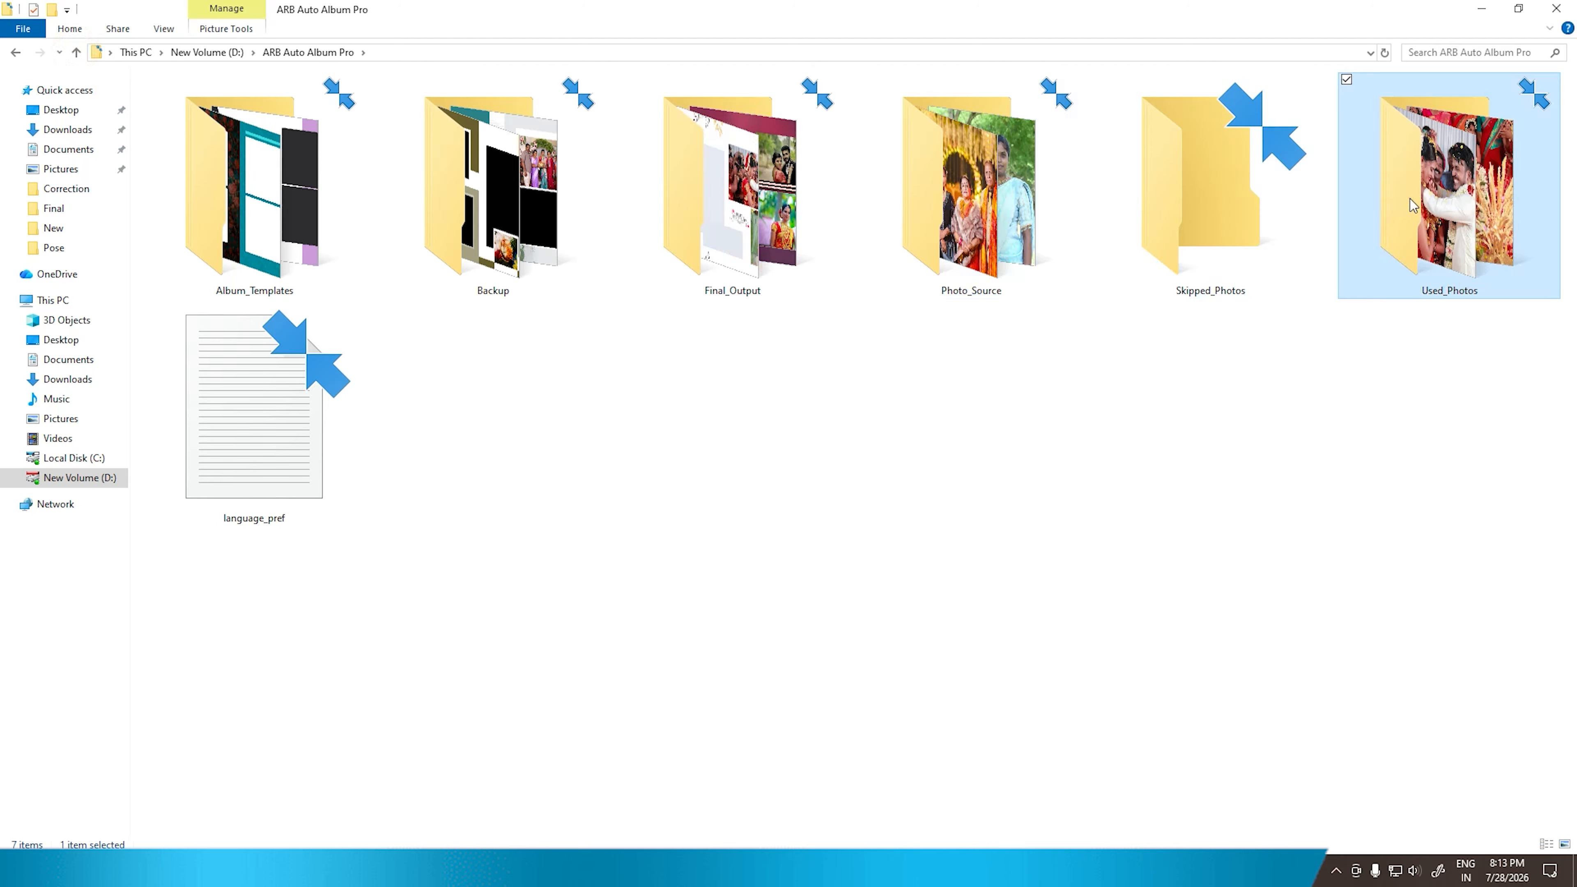
{"action": "double_click", "coordinate": [1412, 204]}
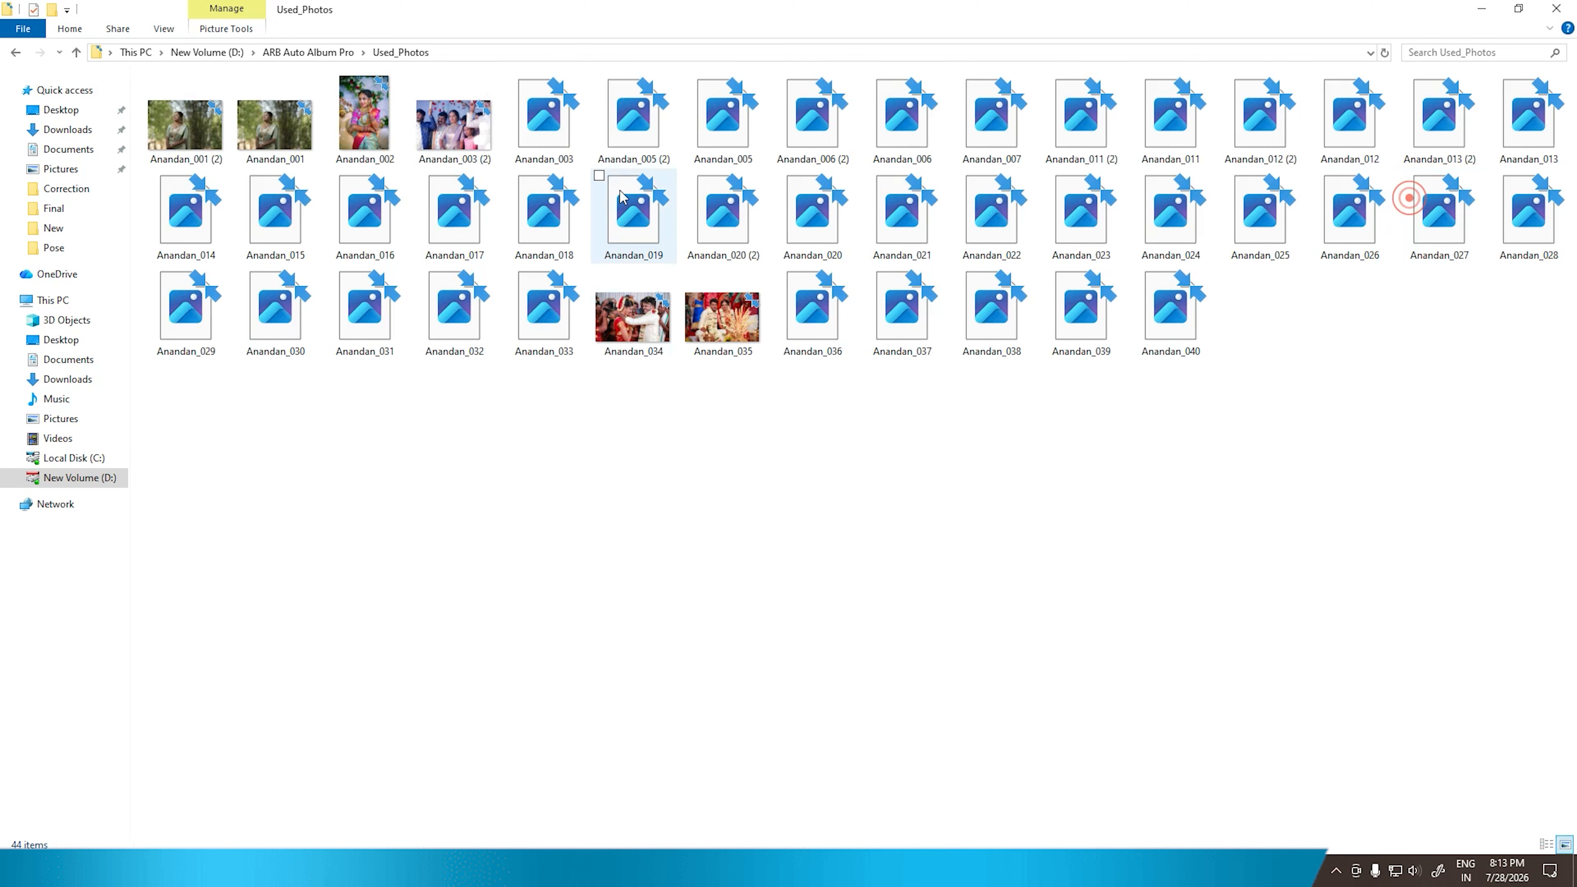
{"action": "left_click", "coordinate": [77, 52]}
{"action": "double_click", "coordinate": [1178, 214]}
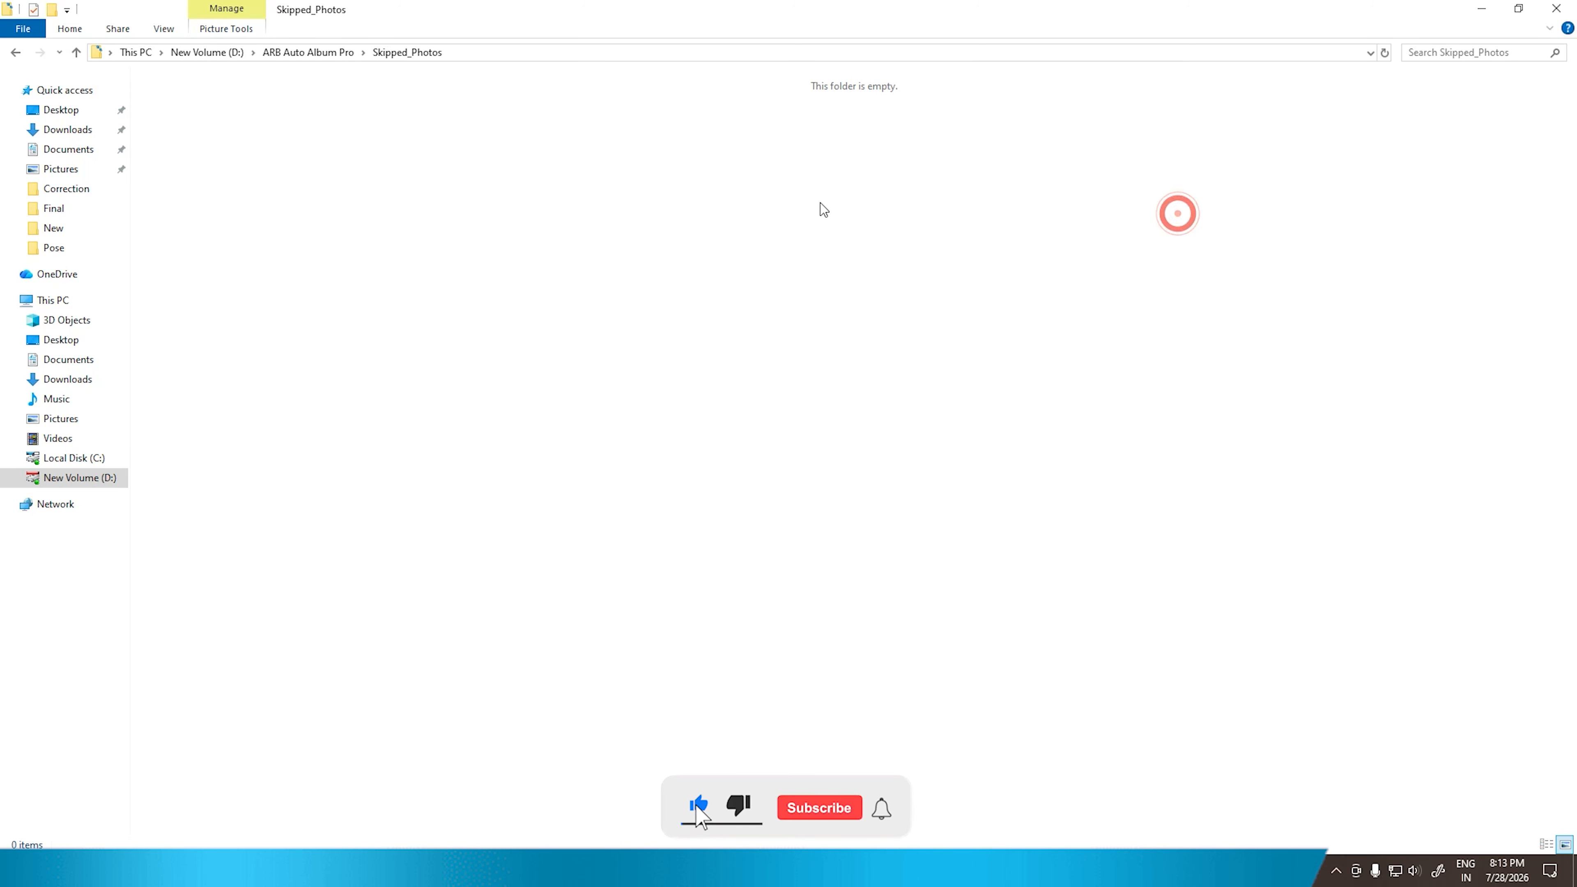
{"action": "left_click", "coordinate": [76, 52]}
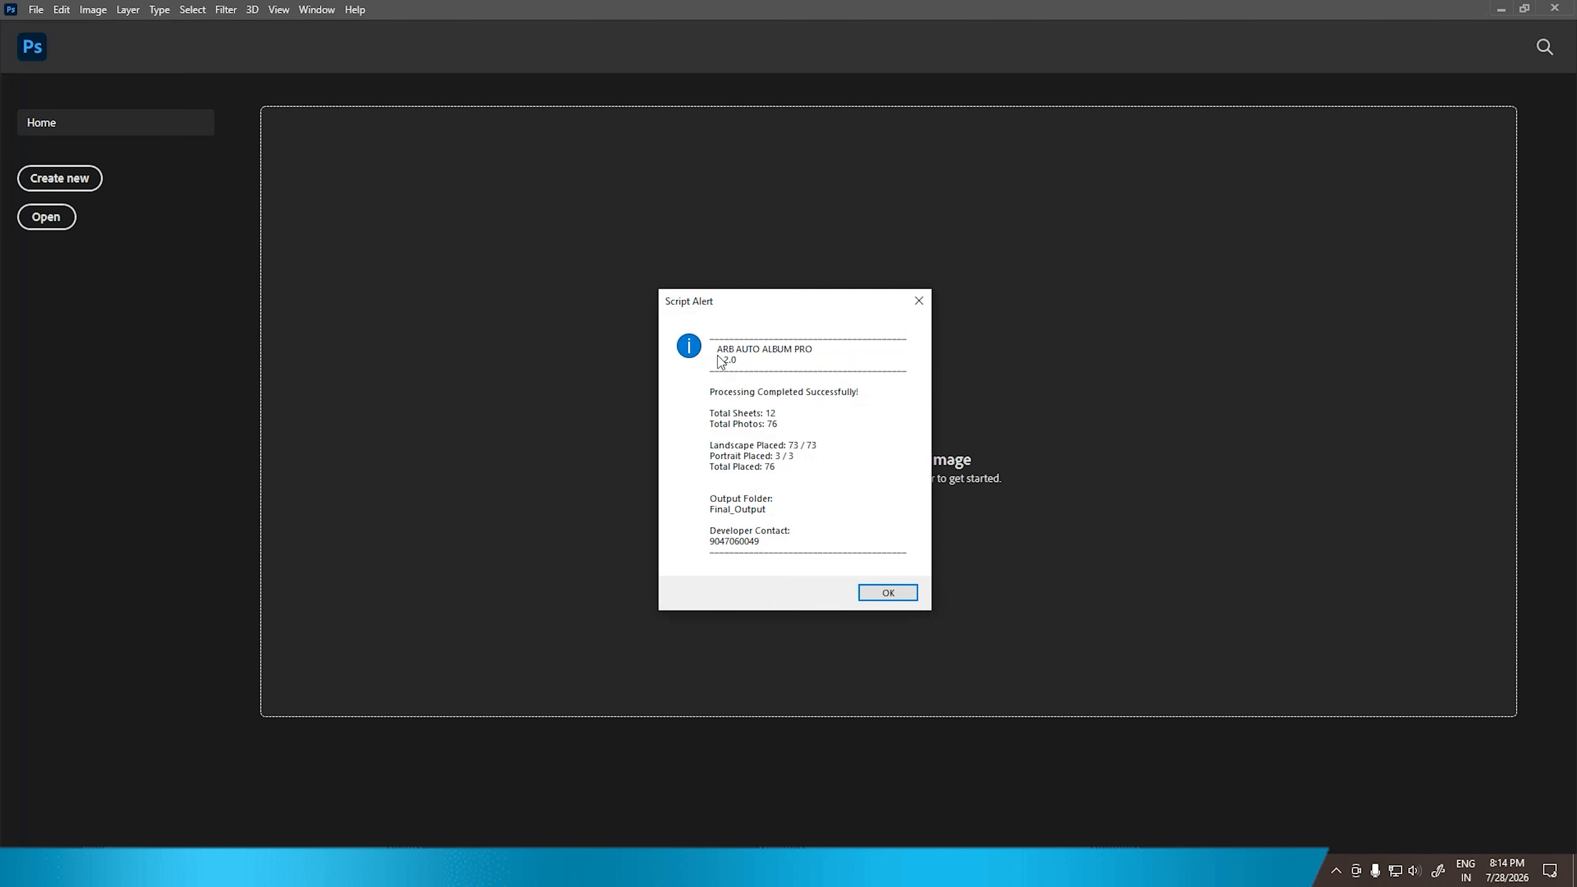
- Dismiss the album processing report in Photoshop and reposition the ARB Auto Album PRO start dialog
{"action": "left_click_drag", "start_coordinate": [746, 290], "coordinate": [634, 232]}
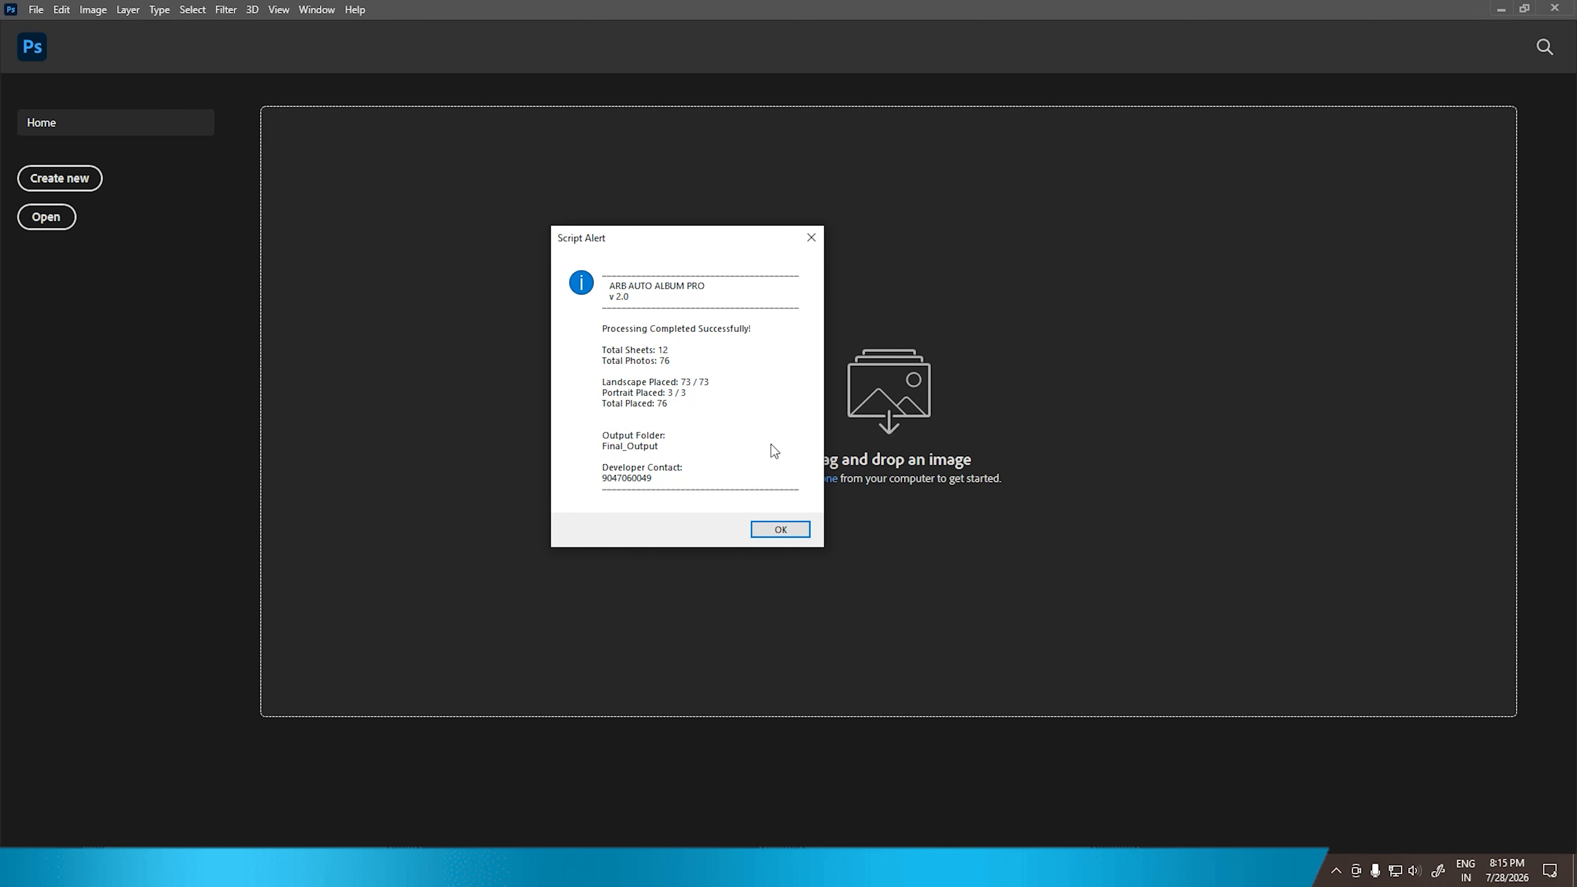
{"action": "left_click", "coordinate": [776, 529]}
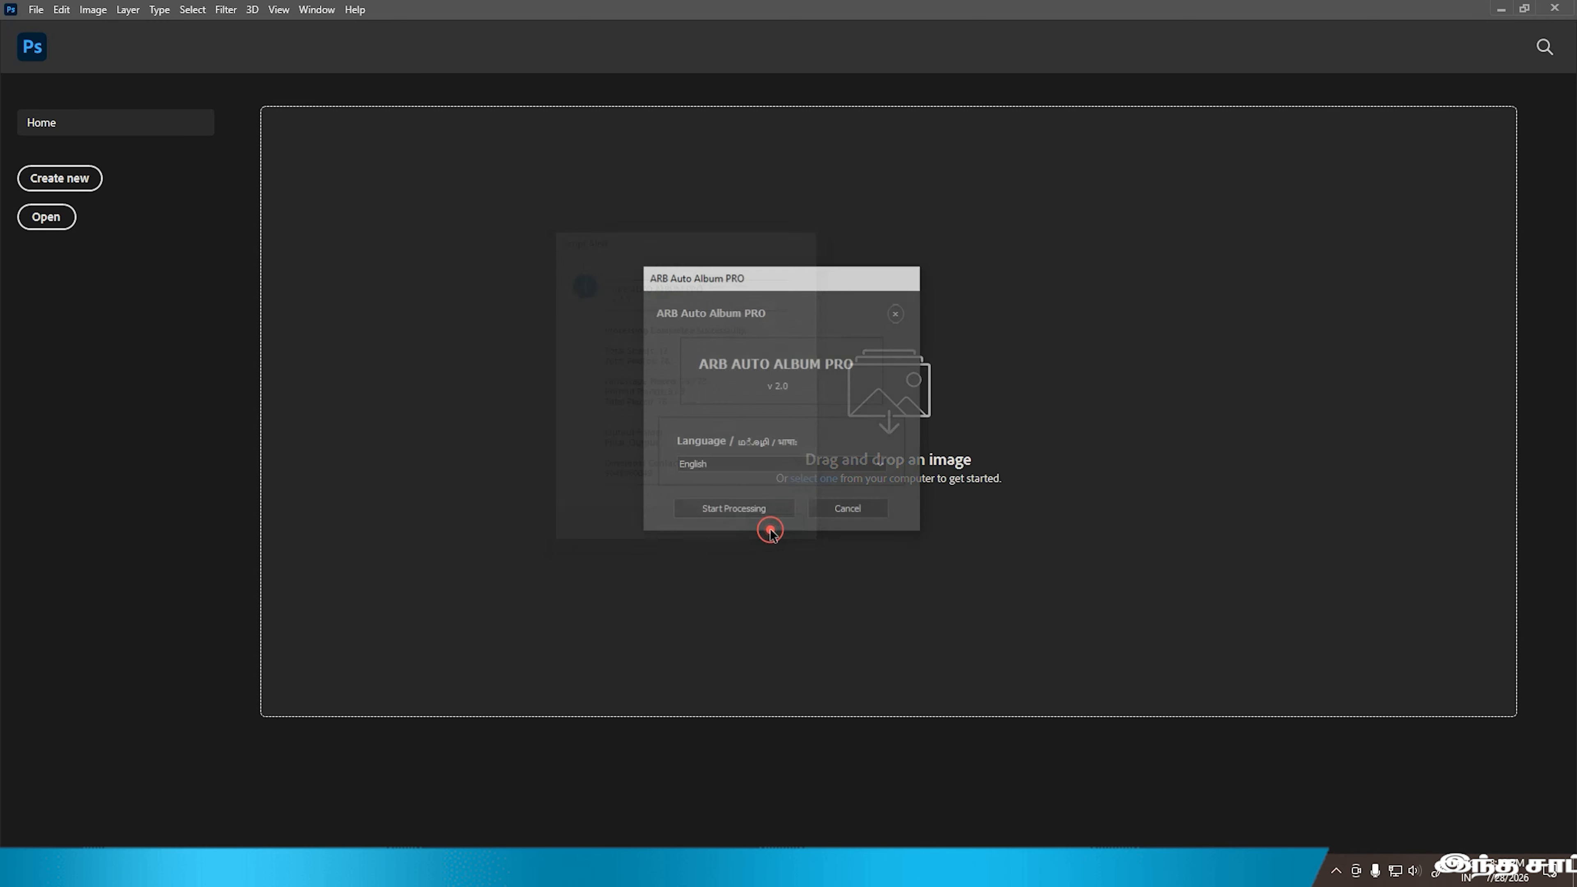
{"action": "mouse_move", "coordinate": [794, 277]}
{"action": "left_mouse_down"}
{"action": "mouse_move", "coordinate": [743, 258]}
{"action": "mouse_move", "coordinate": [739, 184]}
{"action": "mouse_move", "coordinate": [835, 307]}
{"action": "mouse_move", "coordinate": [788, 293]}
{"action": "left_mouse_up"}
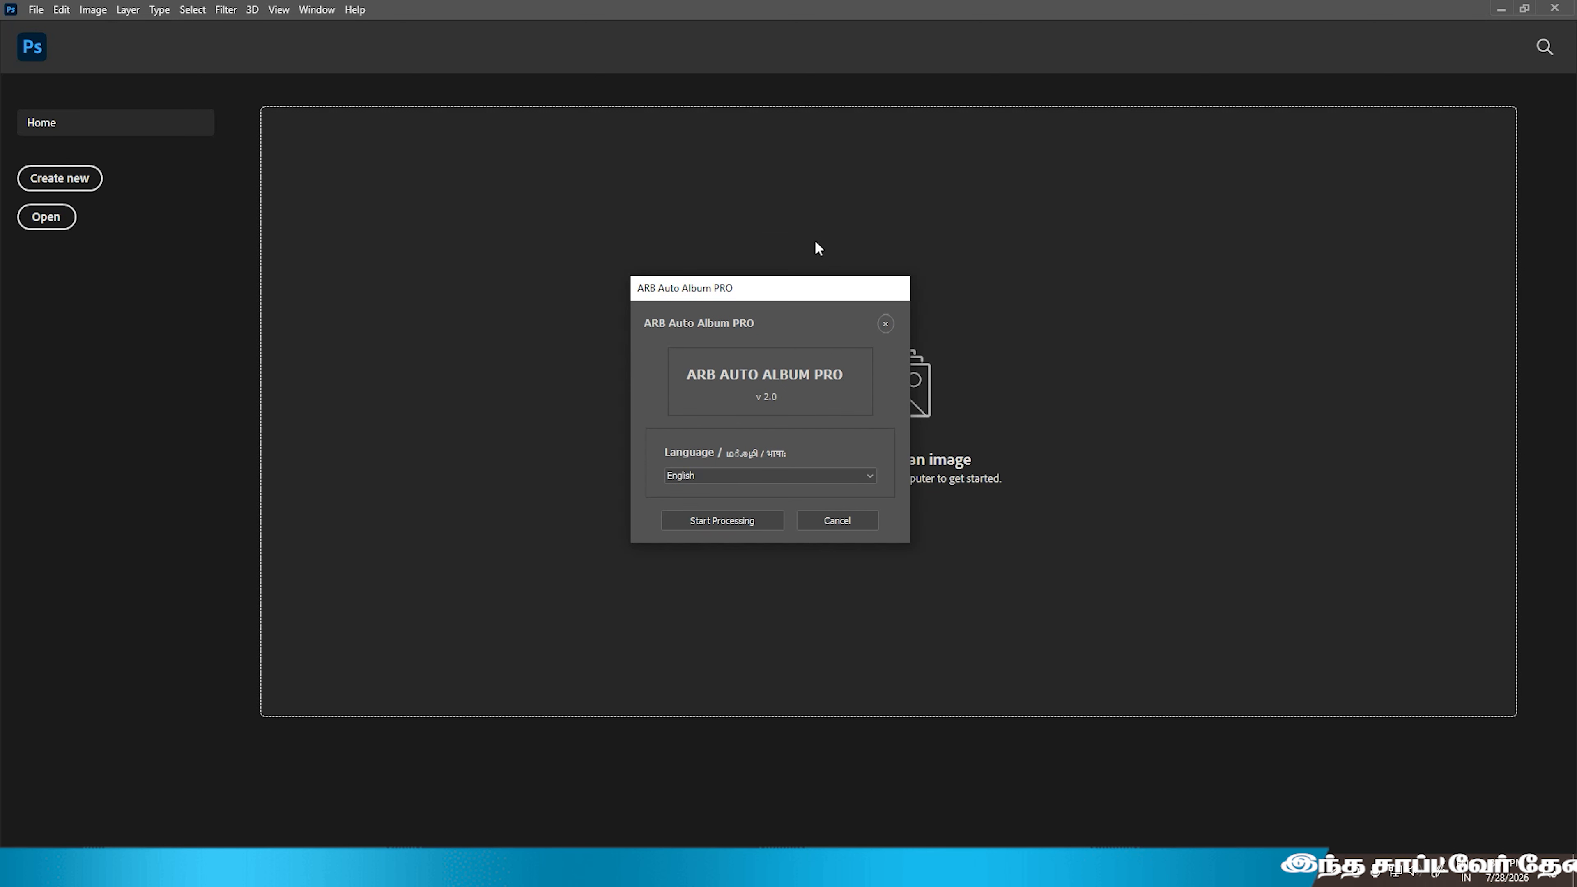
{"action": "mouse_move", "coordinate": [828, 274]}
{"action": "left_mouse_down"}
{"action": "mouse_move", "coordinate": [819, 217]}
{"action": "mouse_move", "coordinate": [808, 279]}
{"action": "left_mouse_up"}
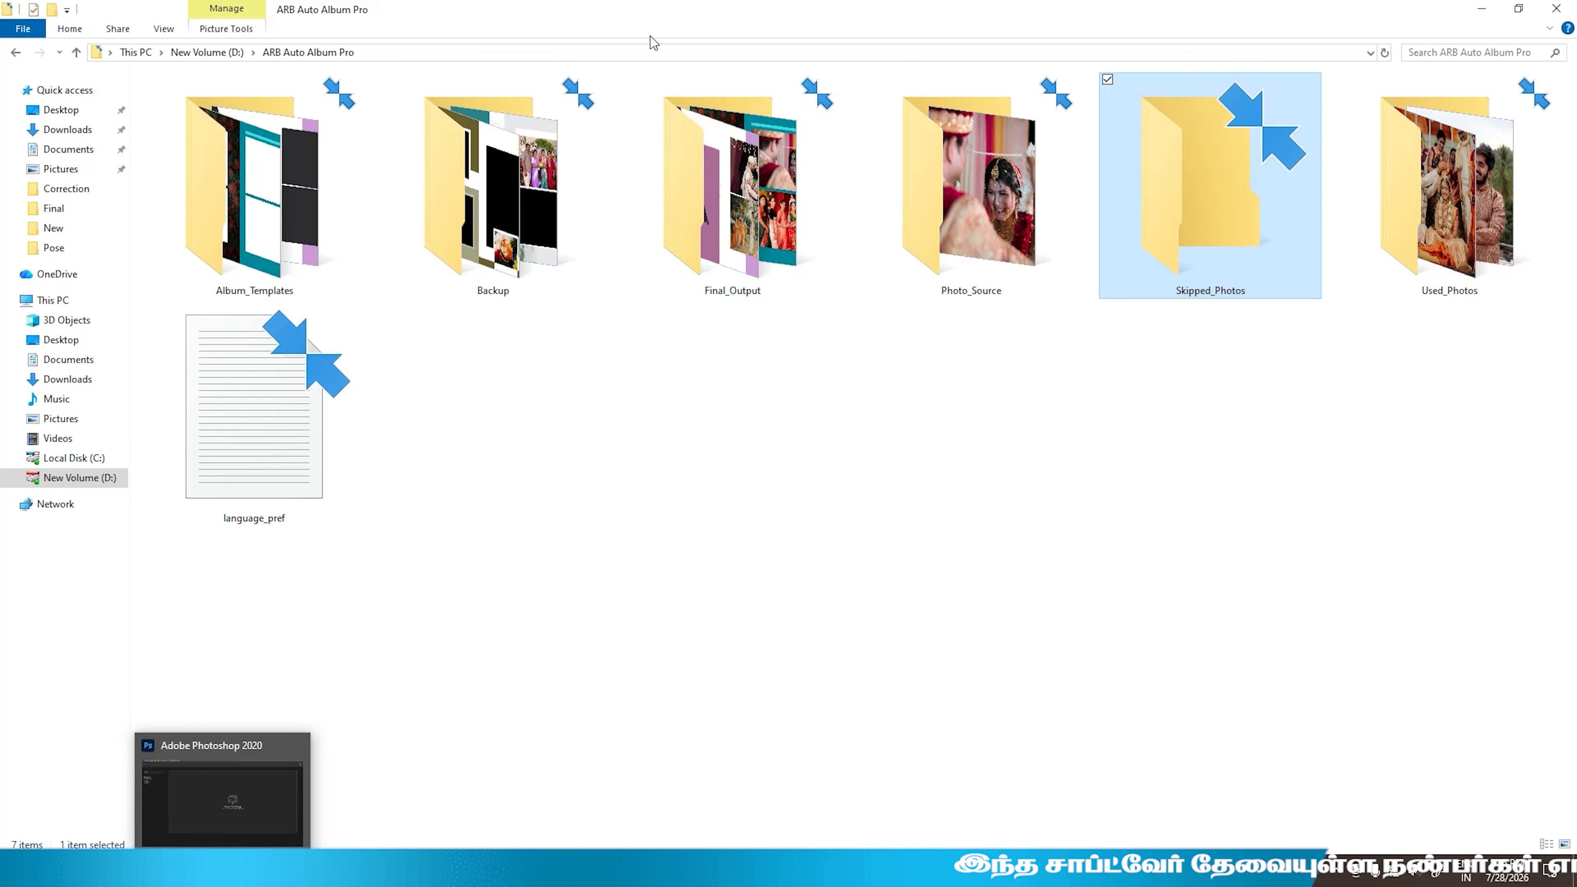
- Show the Final_Output folder with large thumbnails and open sheet 10 in Photoshop, cancelling the ARB Auto Album PRO start dialog
{"action": "double_click", "coordinate": [755, 211]}
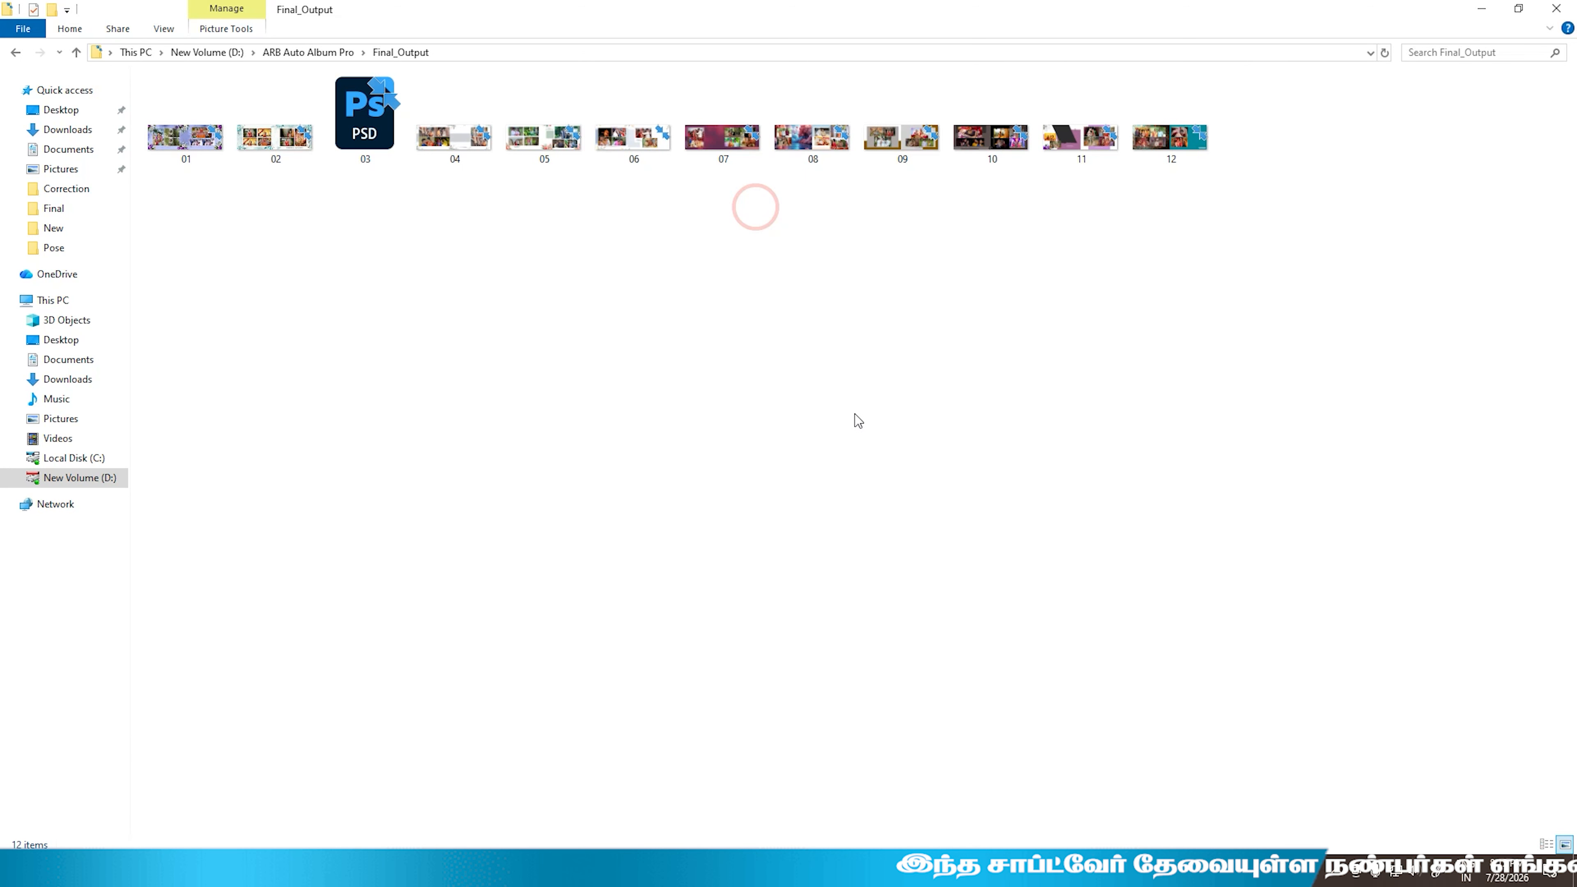
{"action": "key", "text": "ctrl+shift+2"}
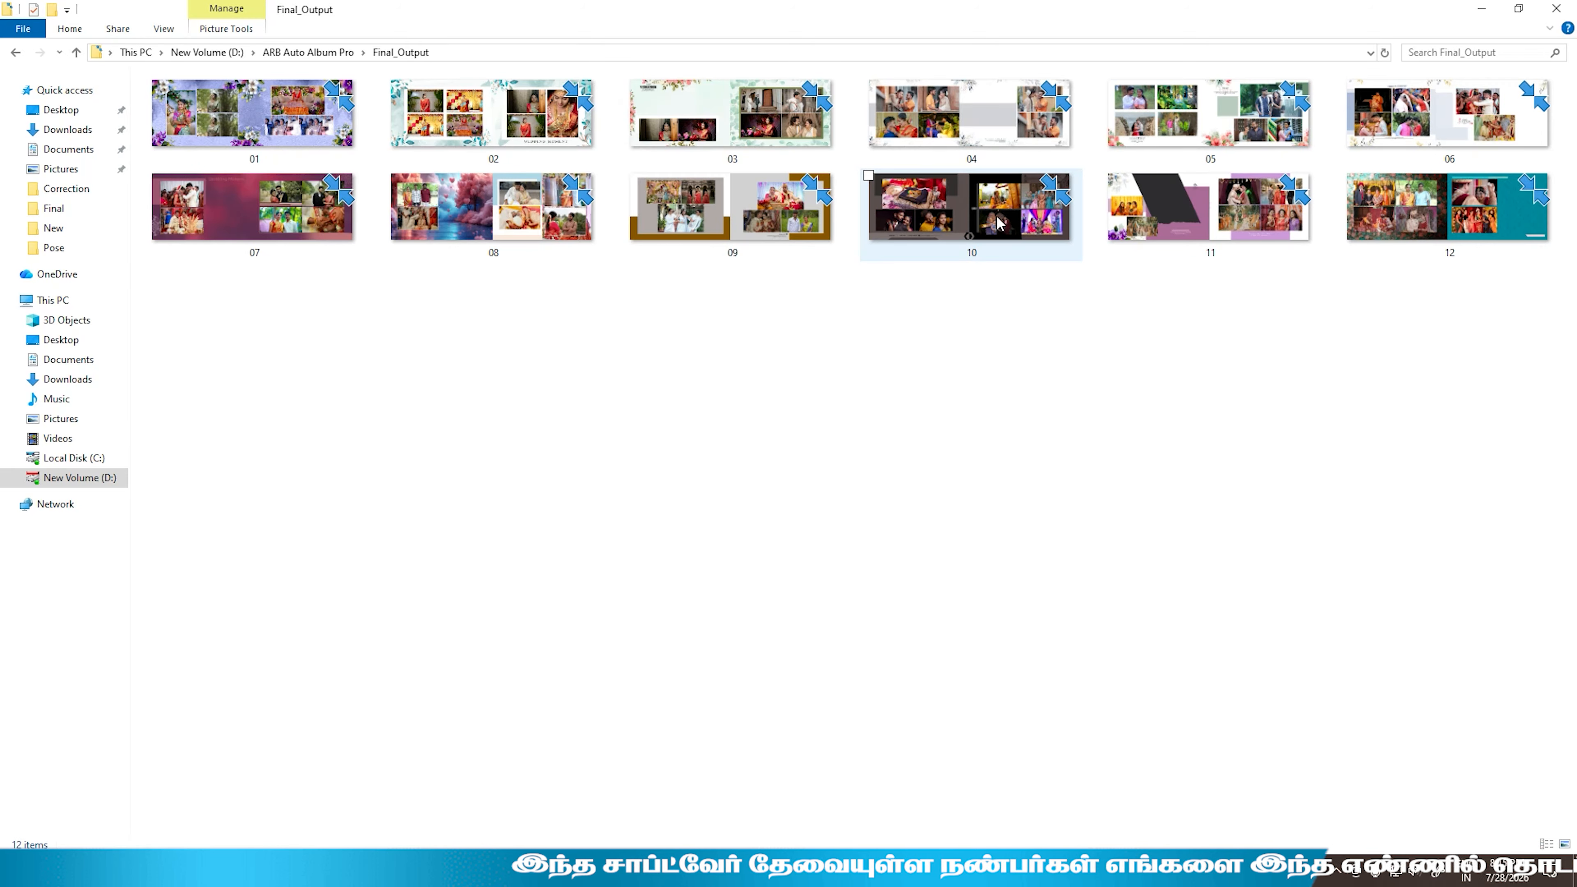
{"action": "left_click_drag", "start_coordinate": [999, 223], "coordinate": [460, 429]}
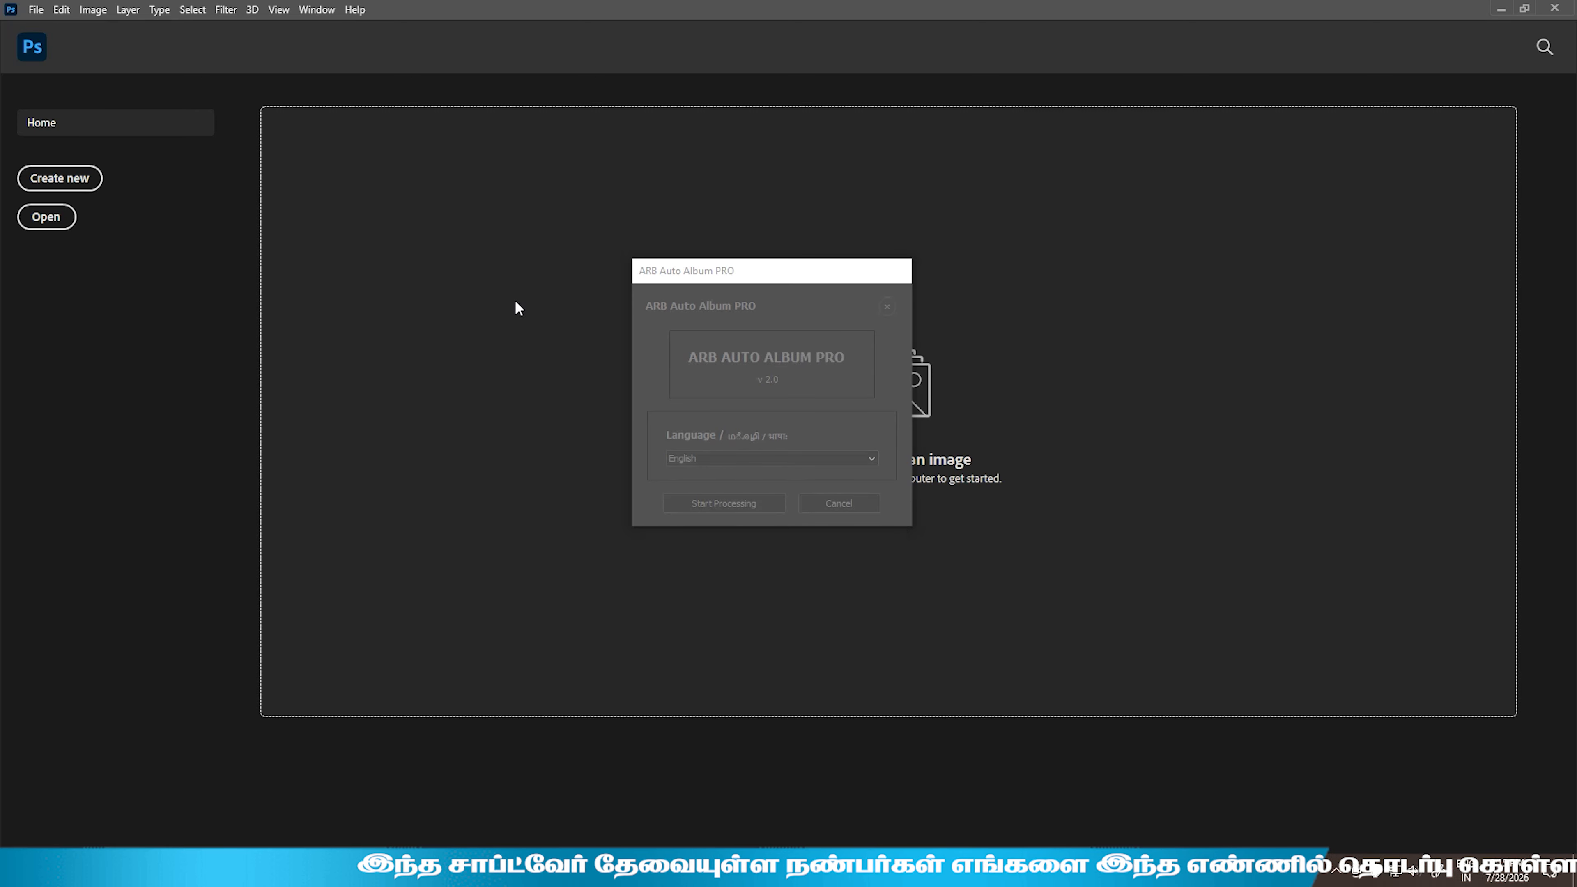
{"action": "left_click", "coordinate": [826, 507]}
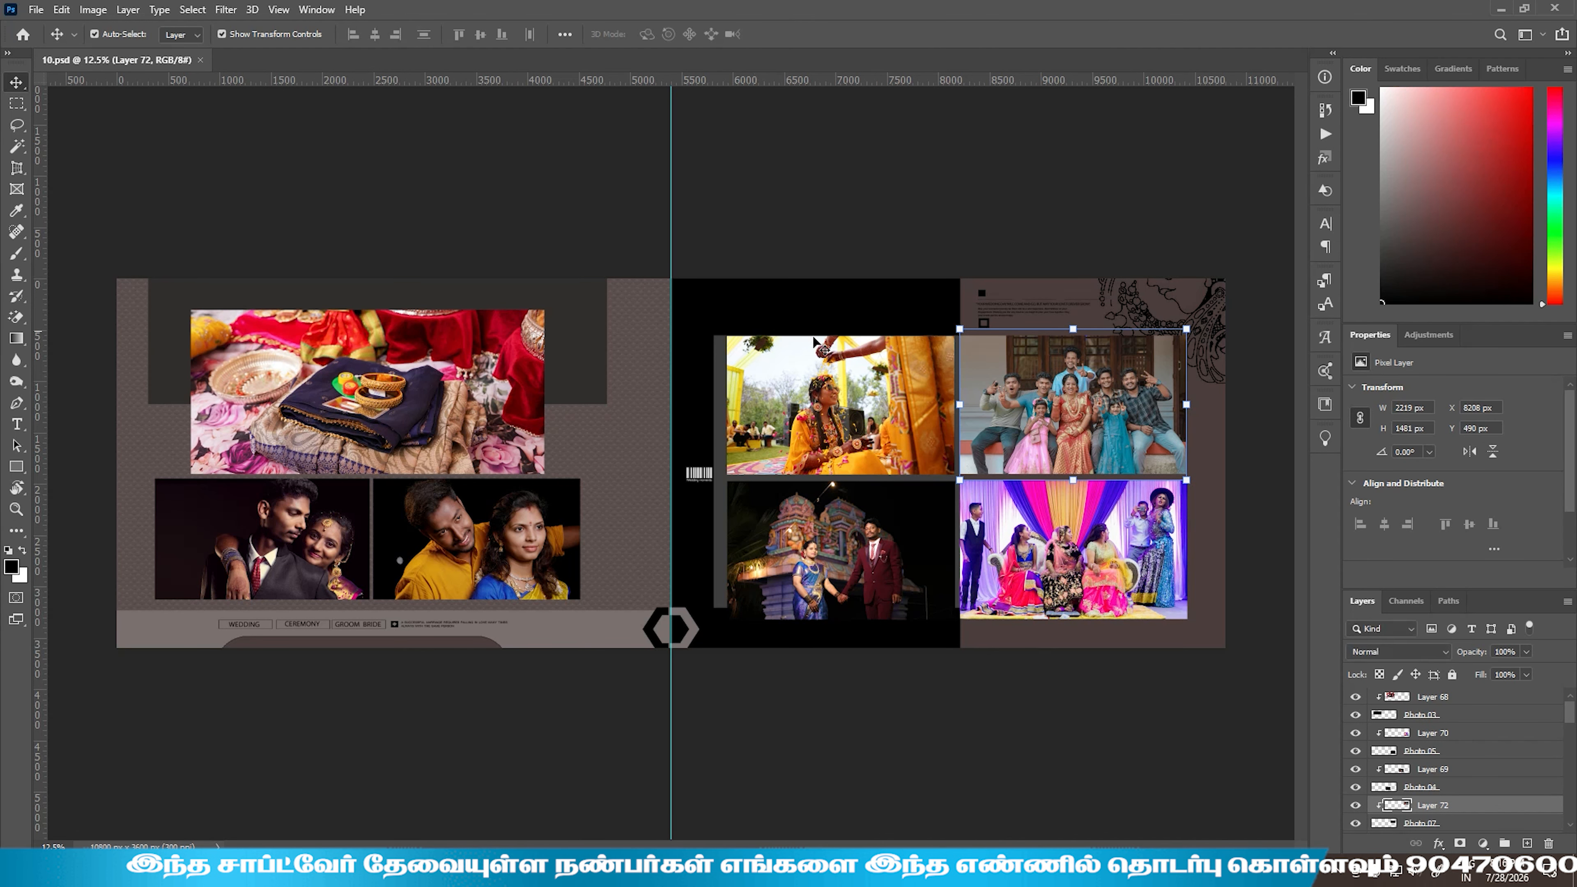
- Check the individual photo layers of sheet 10, nudging the suited couple's photo slightly on the left page, and clear the layer selection
{"action": "left_click", "coordinate": [826, 347]}
{"action": "left_click", "coordinate": [849, 520]}
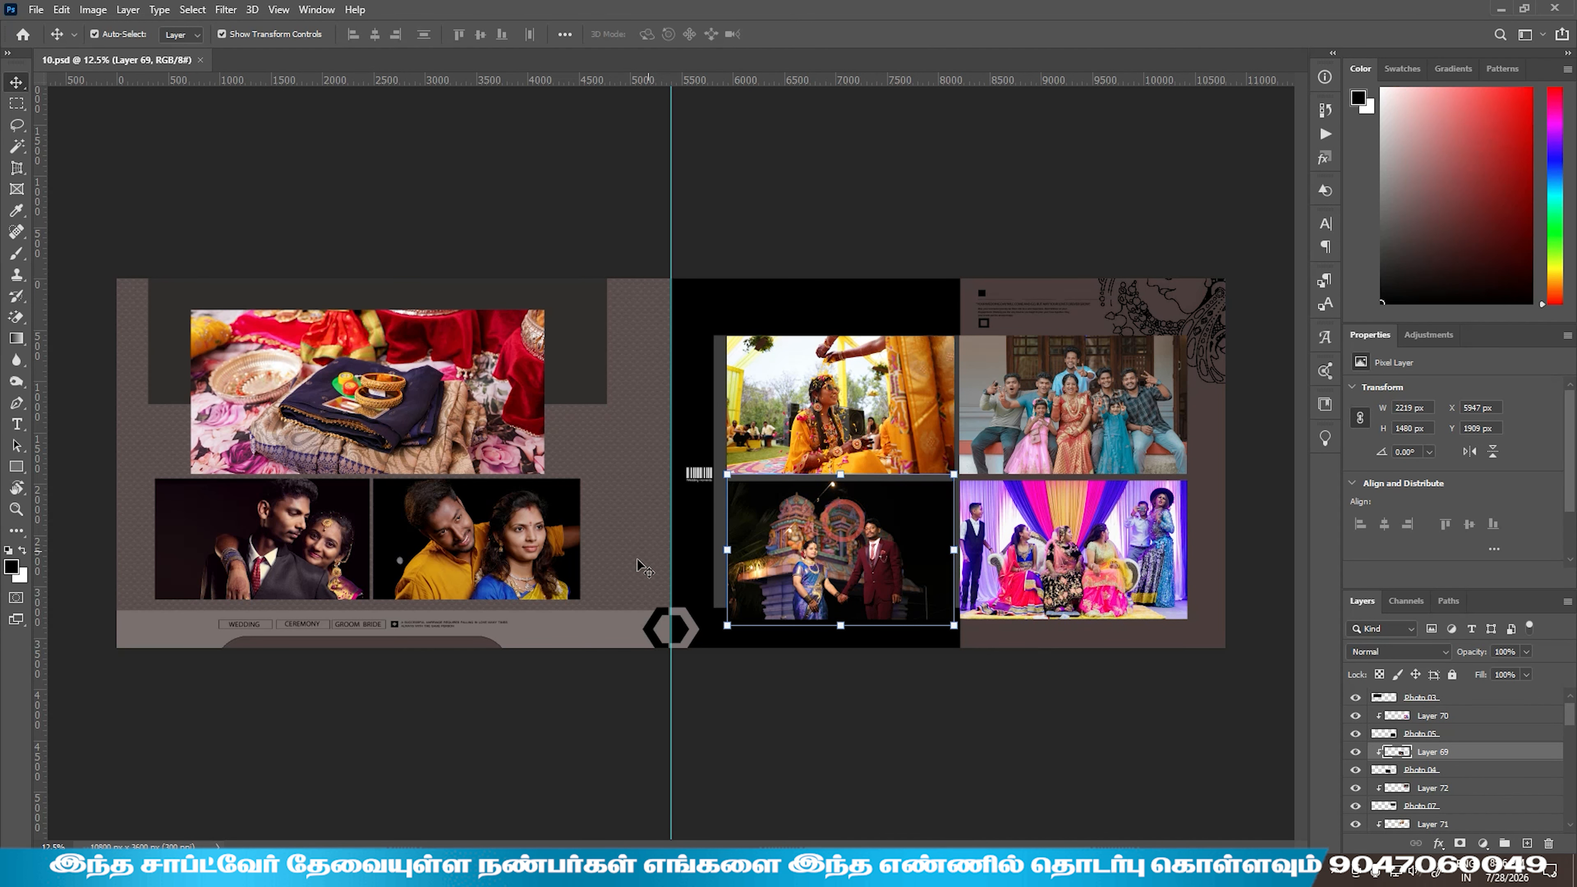
{"action": "left_click", "coordinate": [490, 558]}
{"action": "left_click_drag", "start_coordinate": [343, 555], "coordinate": [339, 556]}
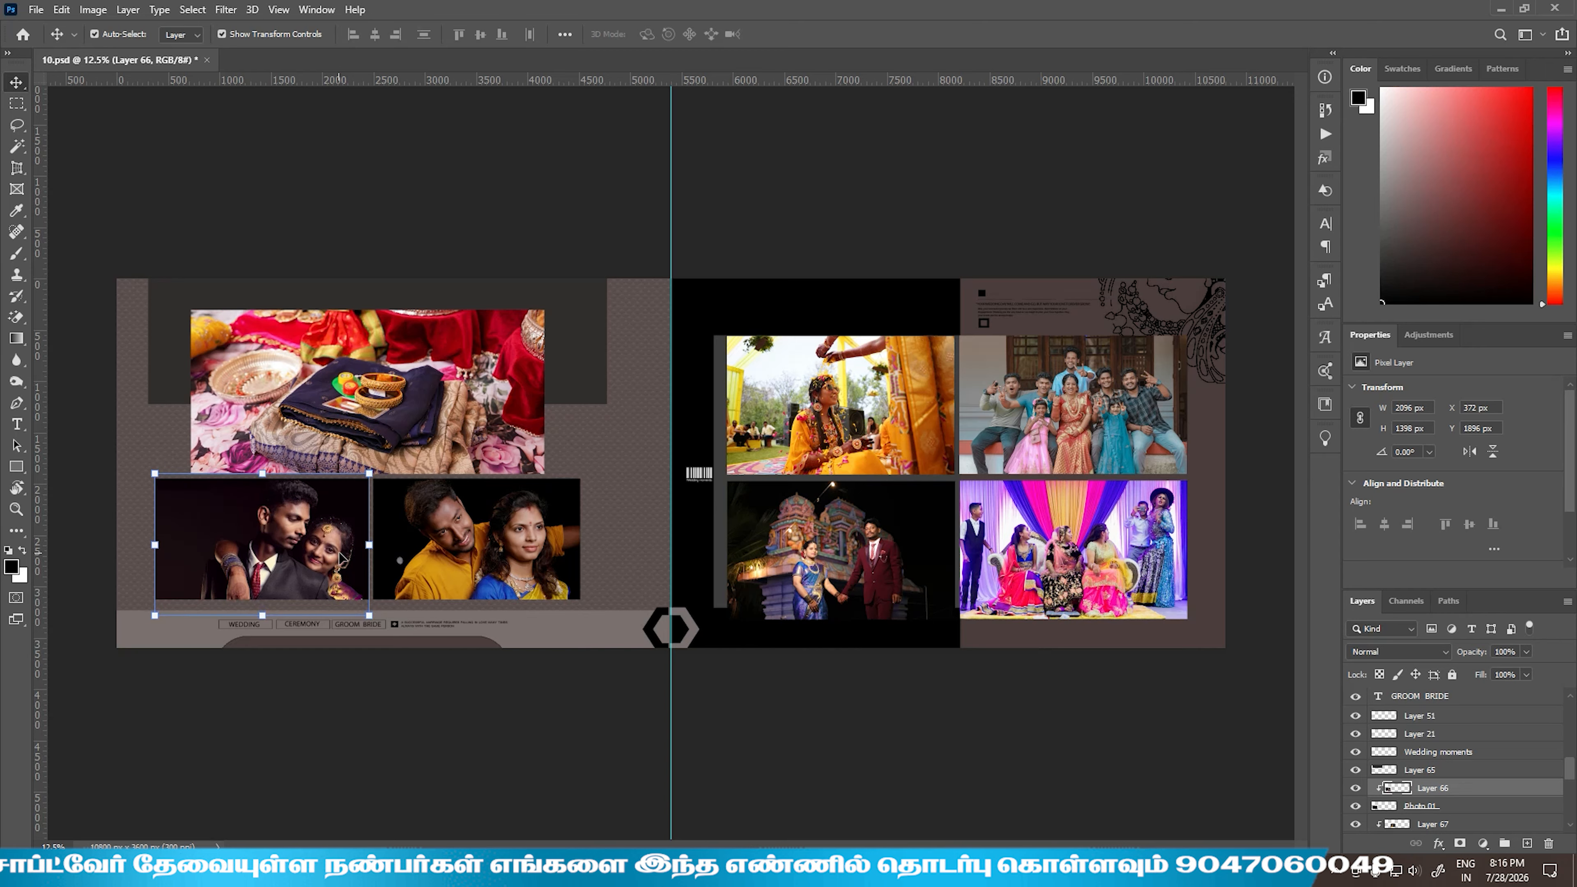
{"action": "left_click", "coordinate": [1000, 533]}
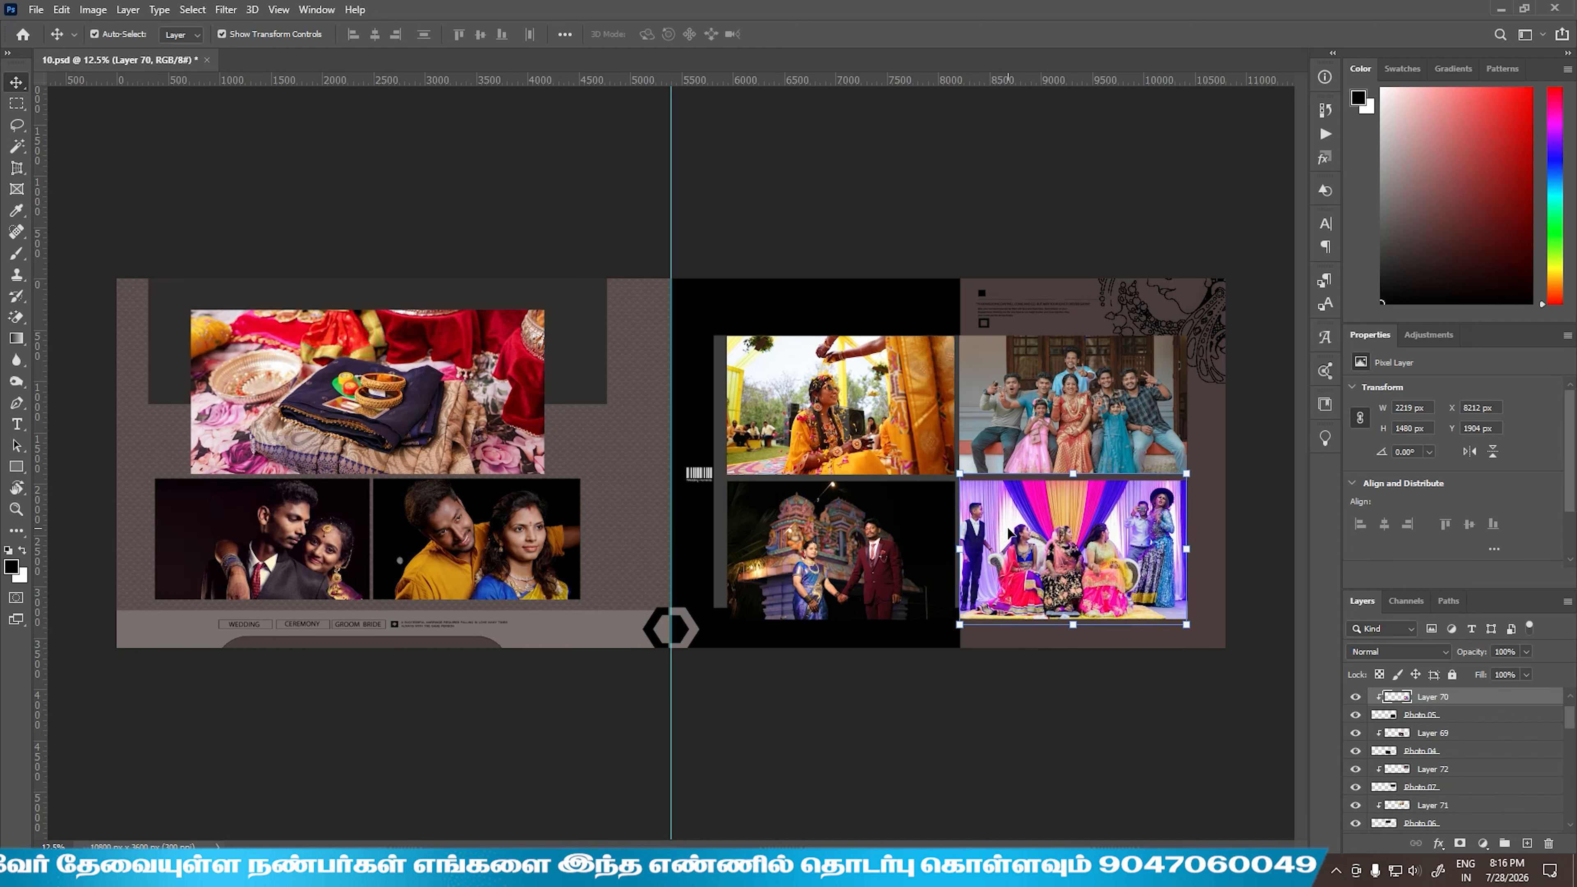
{"action": "left_click", "coordinate": [574, 185]}
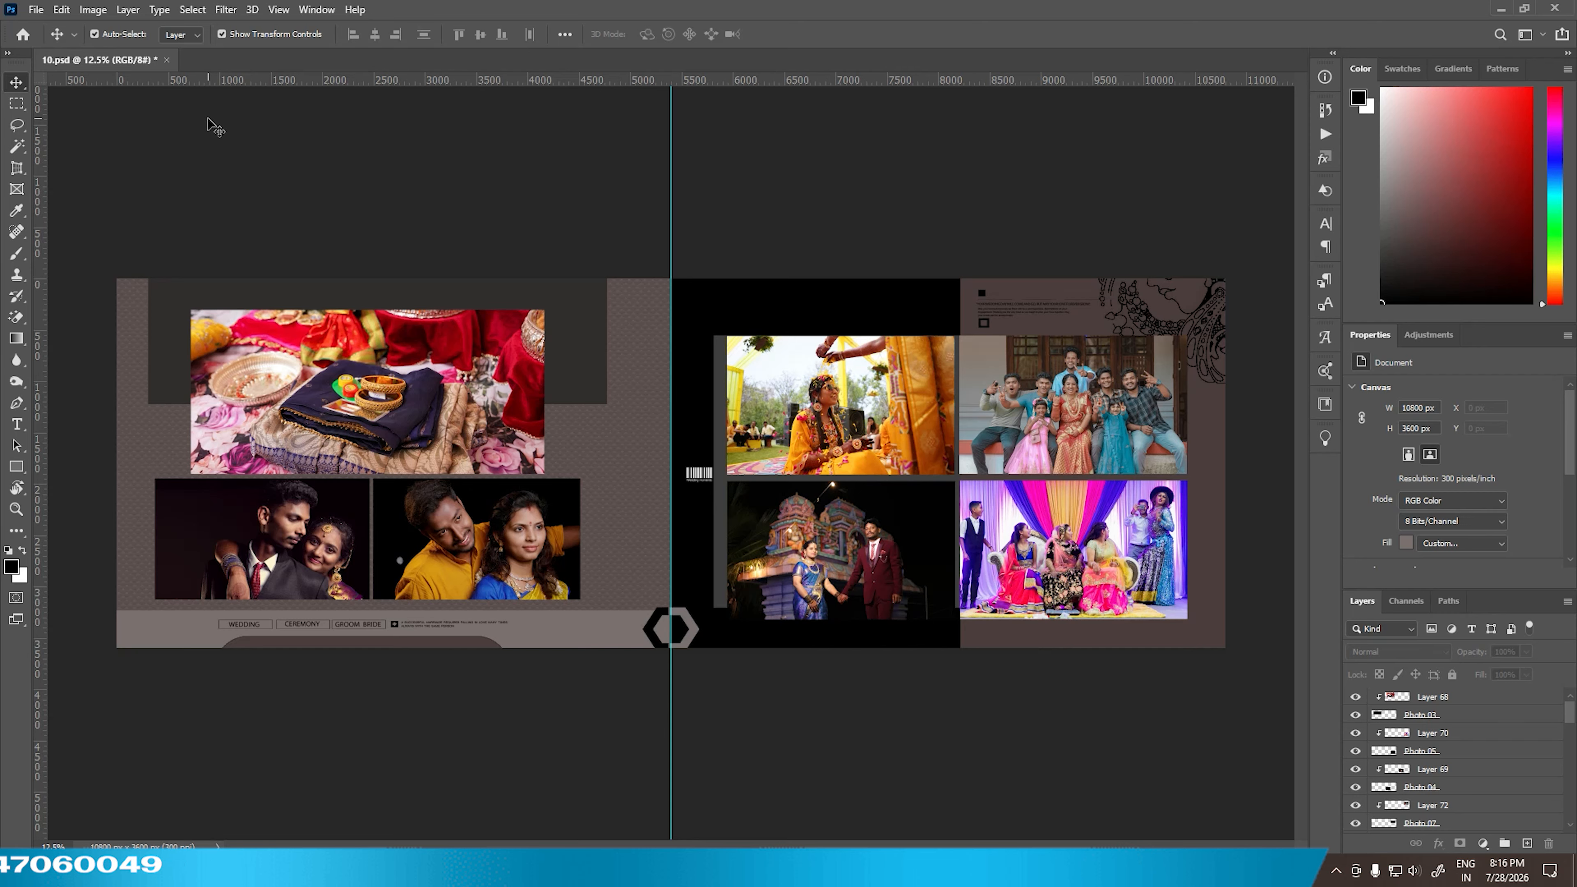
- Switch to File Explorer and review all the template files 25 to 36 in the Album_Templates folder
{"action": "left_click", "coordinate": [202, 869]}
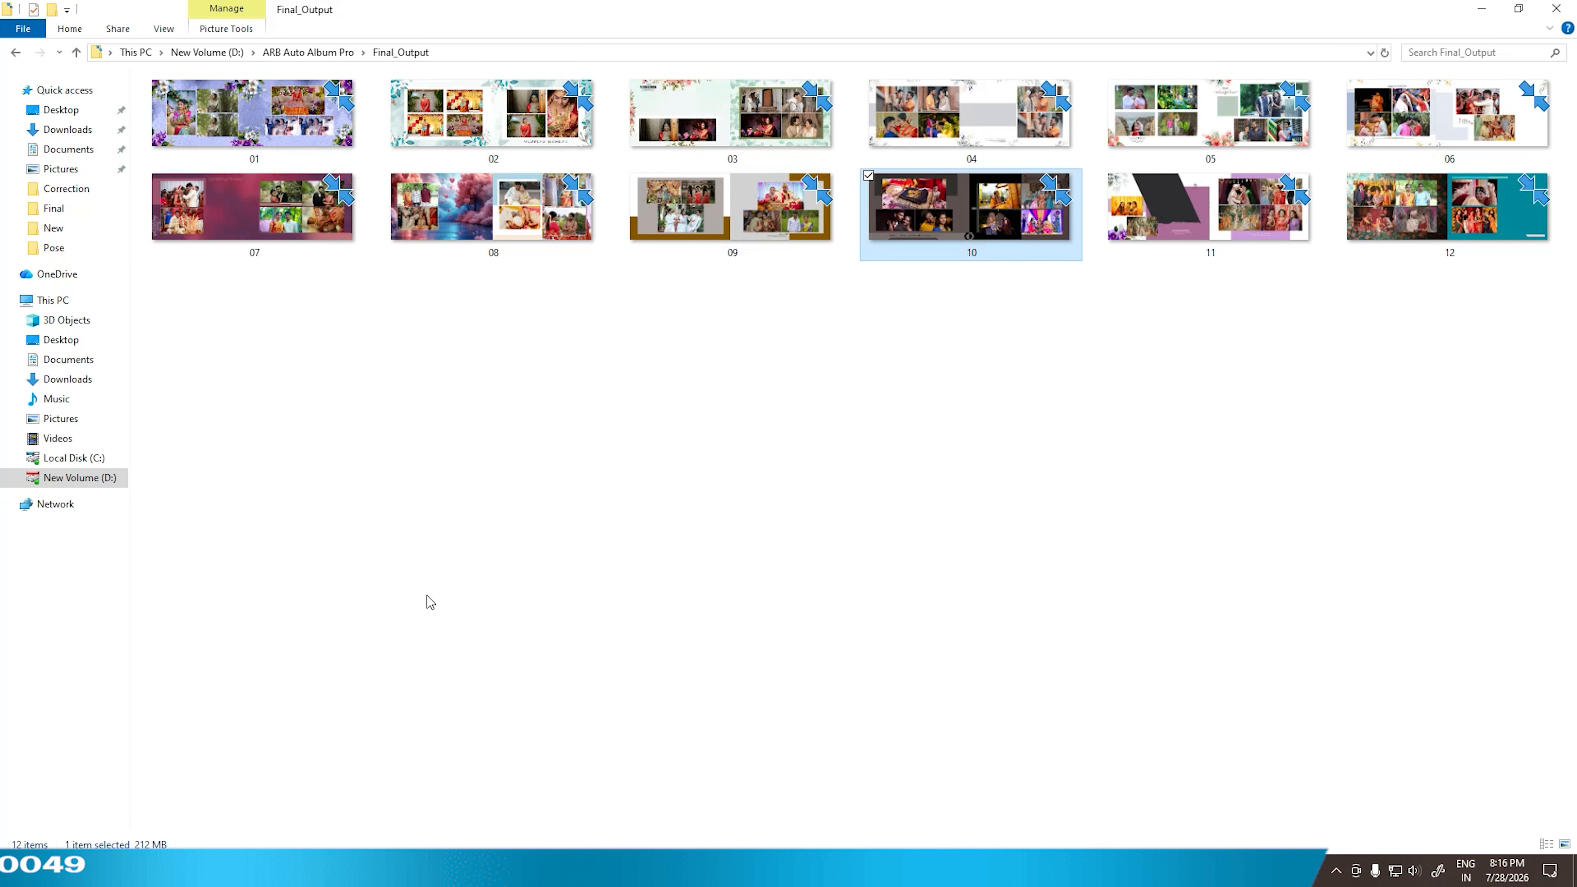
{"action": "left_click", "coordinate": [76, 52]}
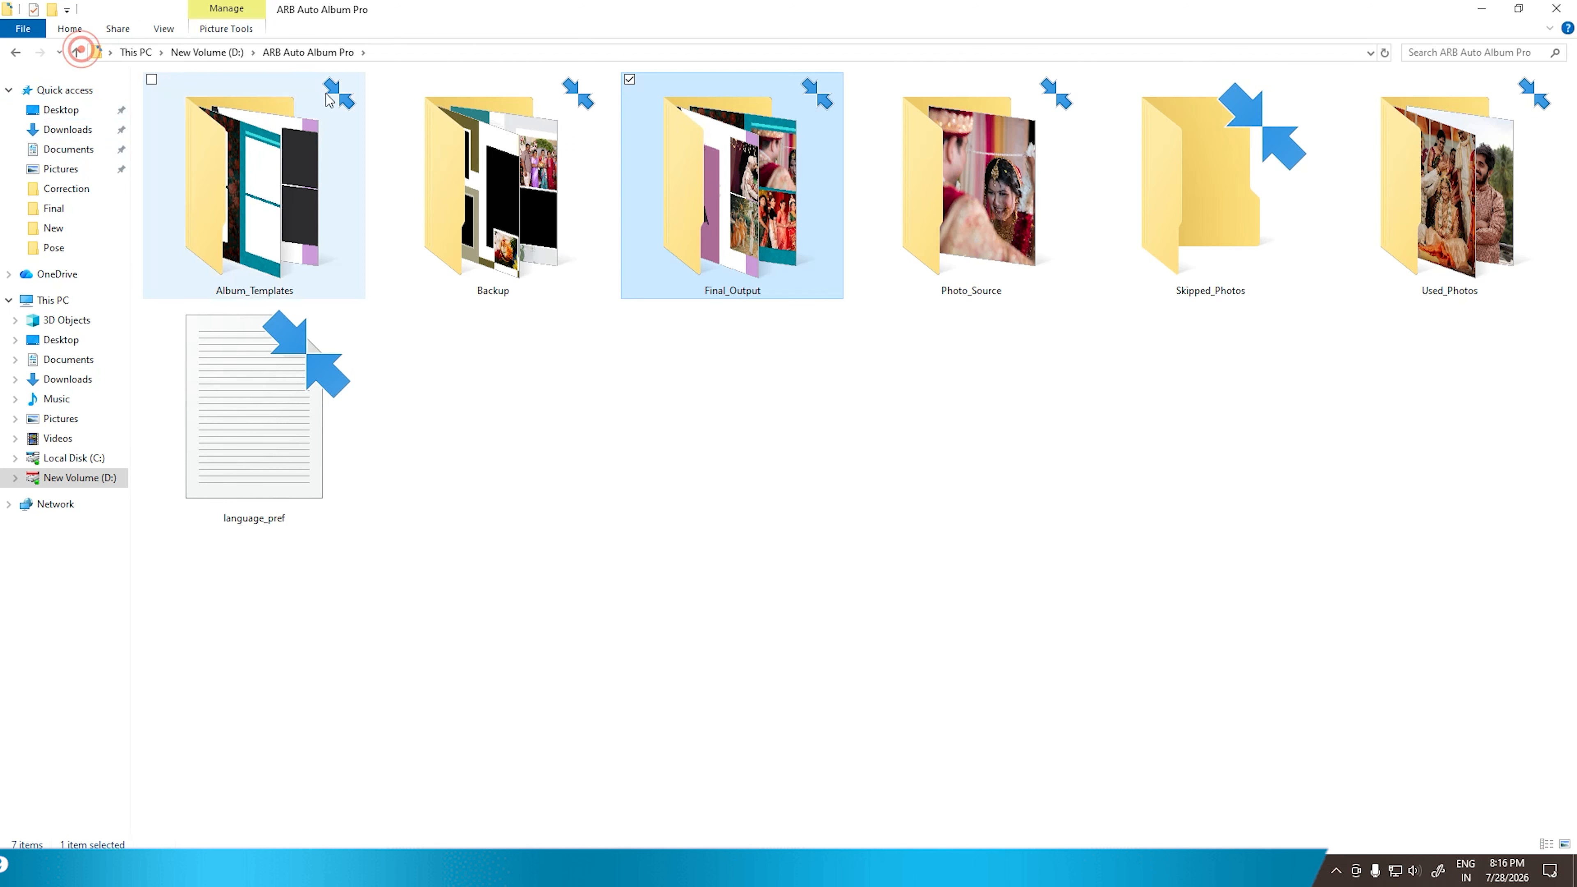
{"action": "double_click", "coordinate": [306, 179]}
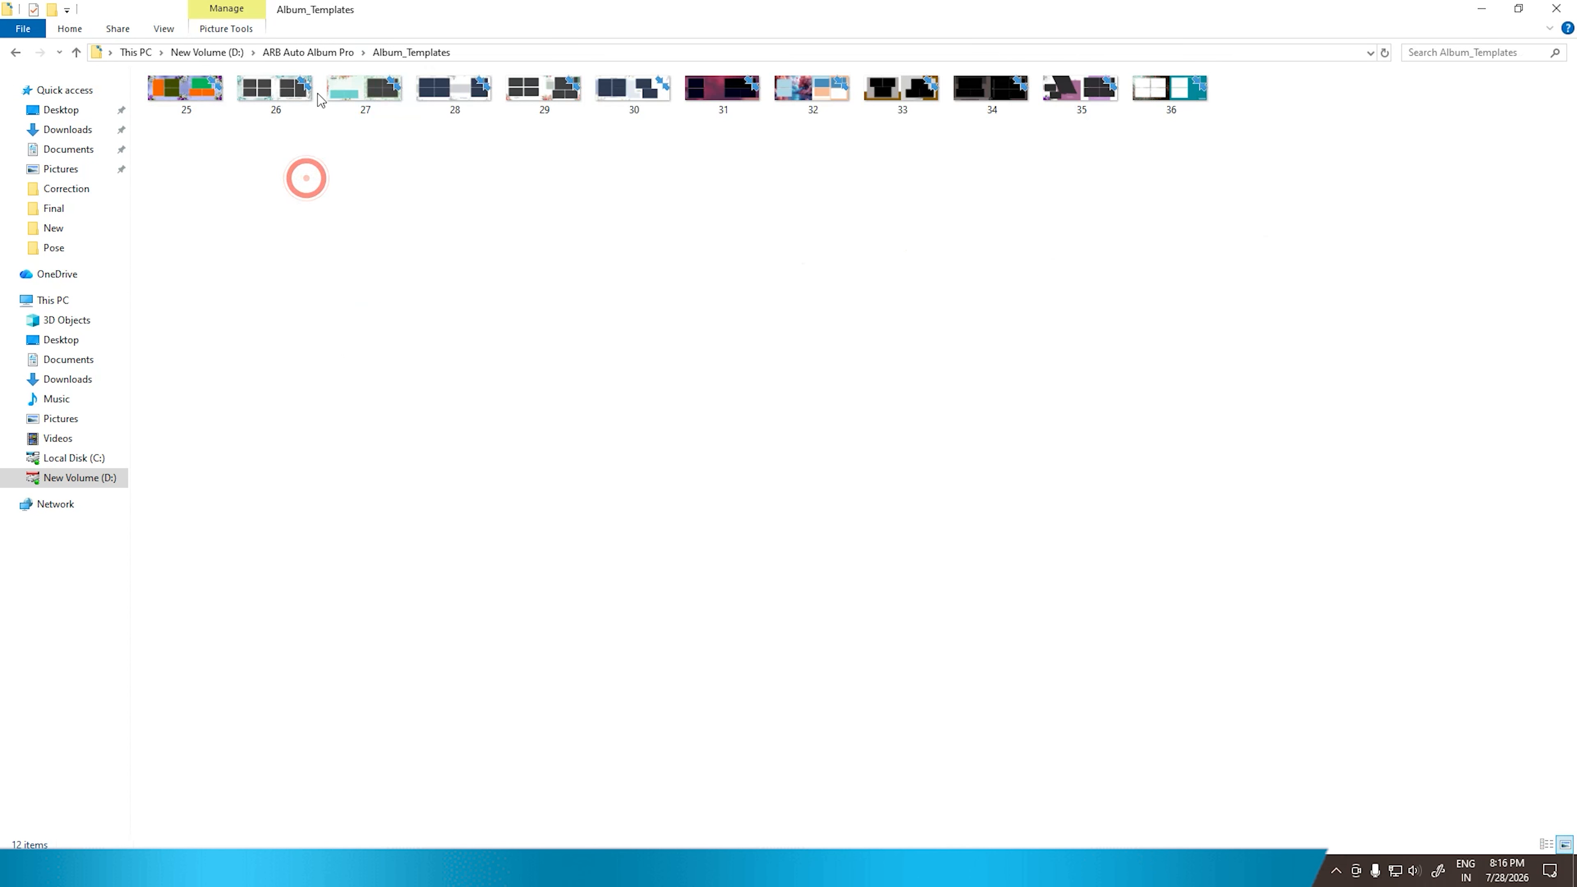
{"action": "left_click_drag", "start_coordinate": [191, 158], "coordinate": [1165, 103]}
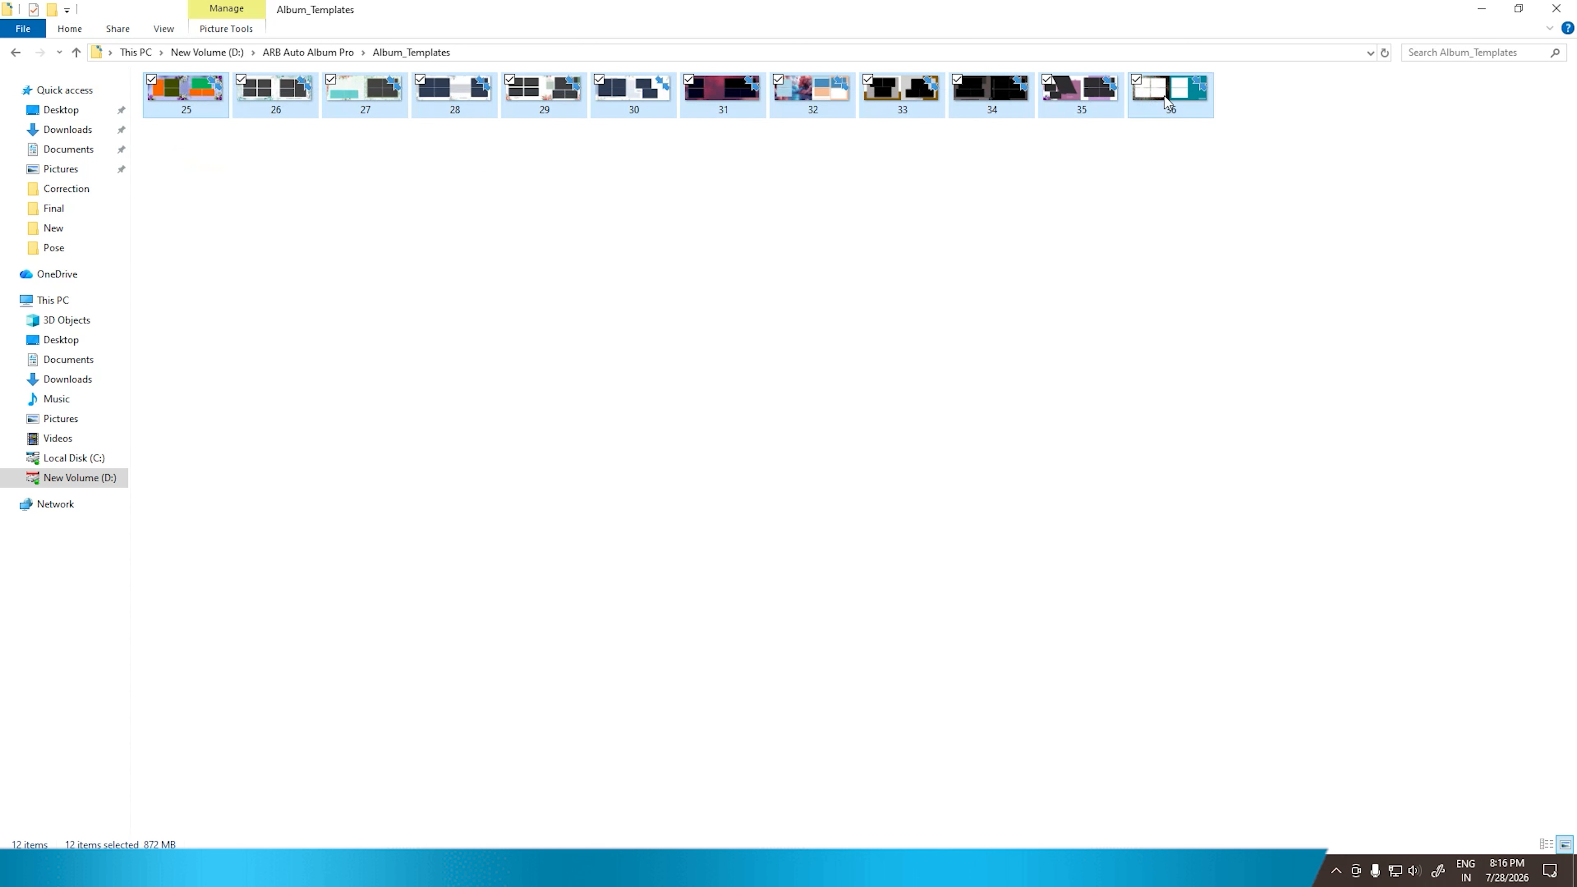
- Return to the Final_Output folder and review the finished album sheets 01 to 12
{"action": "left_click", "coordinate": [77, 52]}
{"action": "left_click", "coordinate": [747, 221]}
{"action": "double_click", "coordinate": [747, 221]}
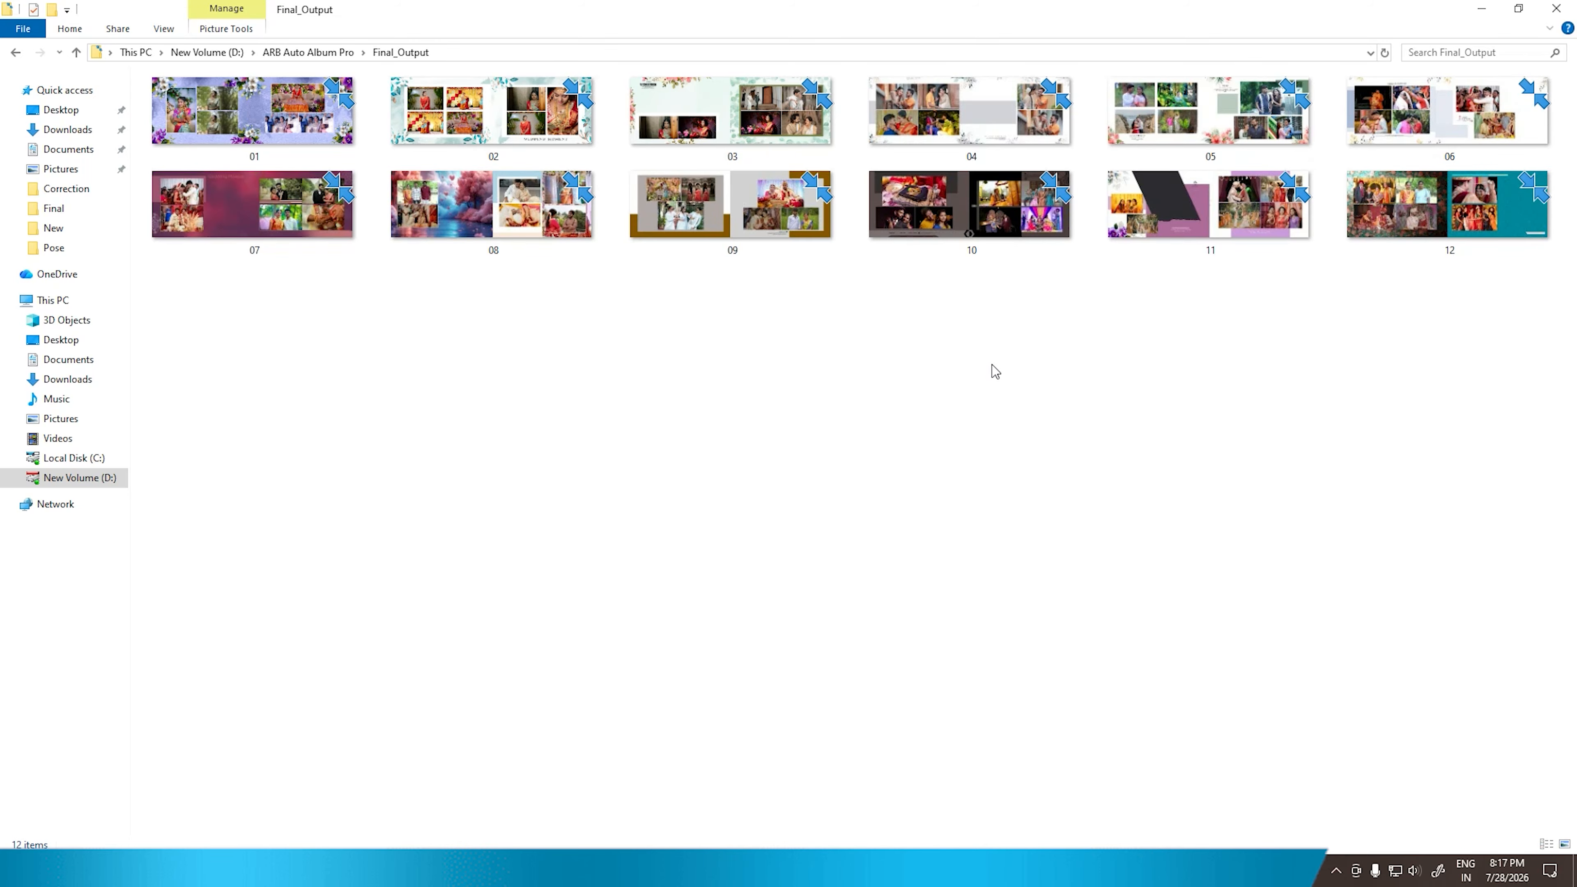
{"action": "left_click_drag", "start_coordinate": [228, 345], "coordinate": [1552, 154]}
{"action": "left_click", "coordinate": [1100, 419]}
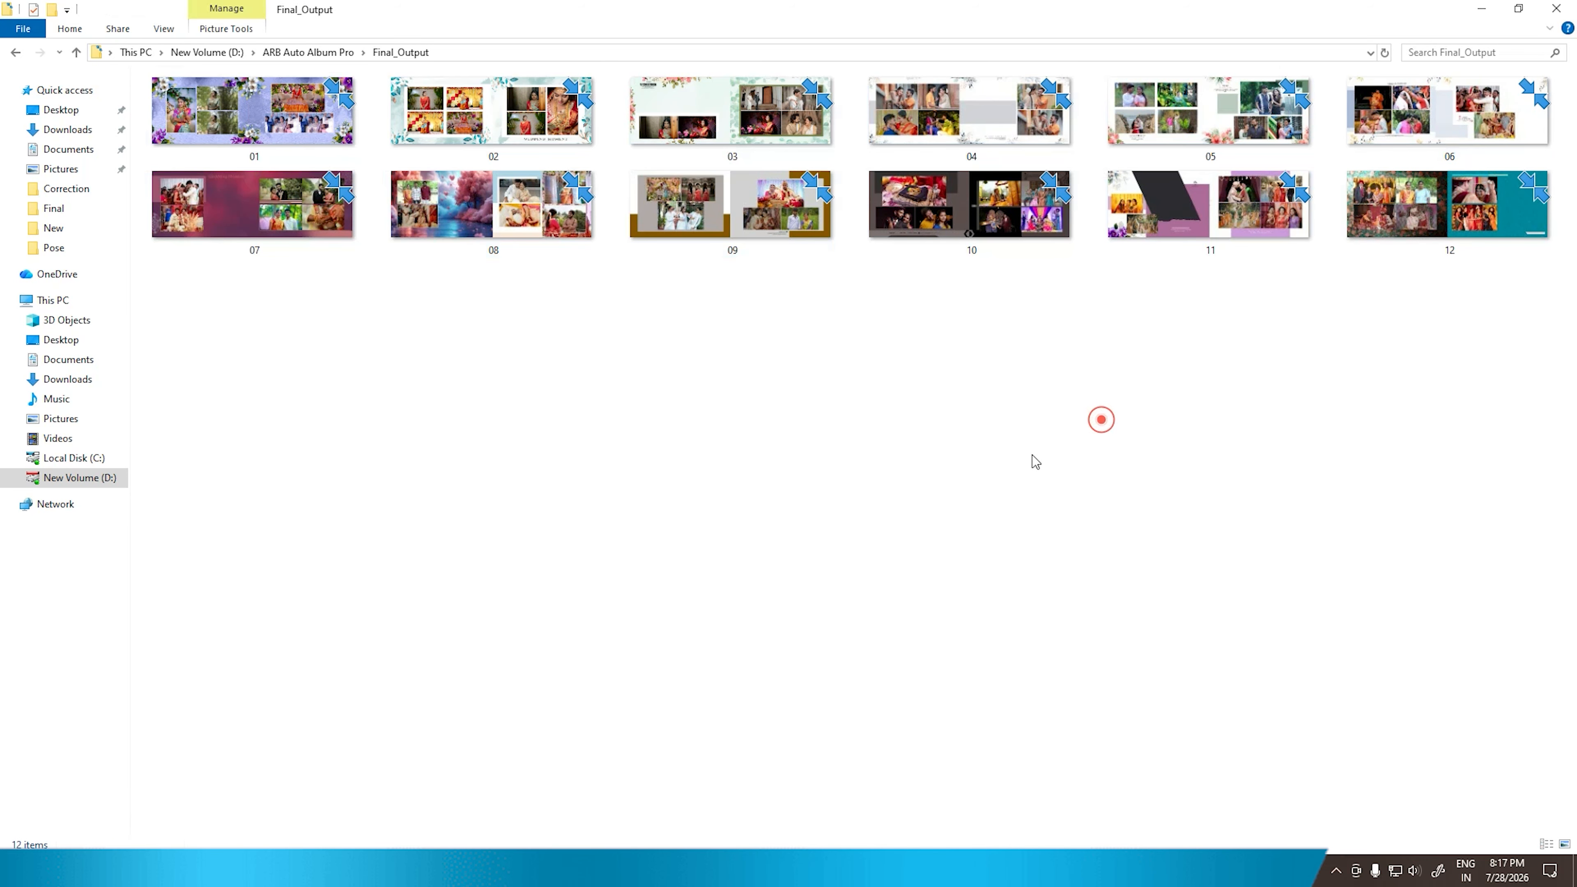